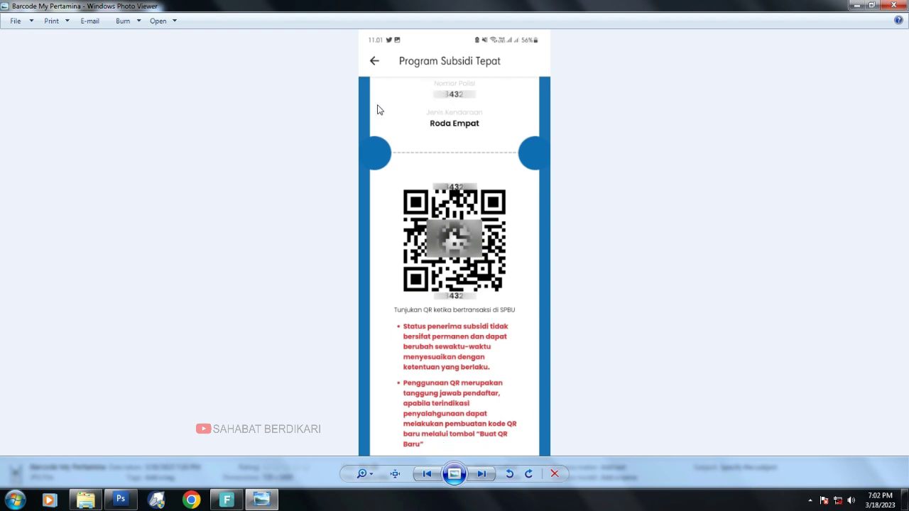
- Close the picture preview and open the Barcode My Pertamina image from drive A7X (I:) in Photoshop
{"action": "left_click", "coordinate": [894, 5]}
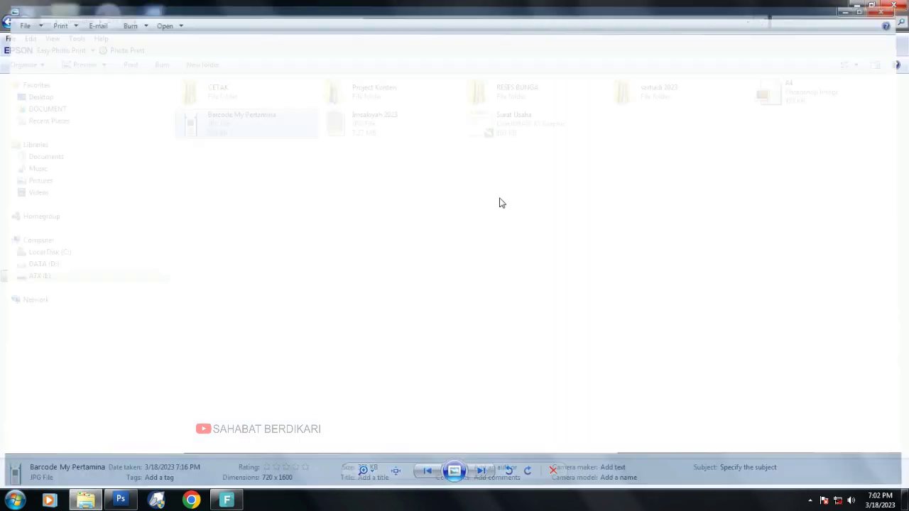
{"action": "left_click", "coordinate": [128, 498]}
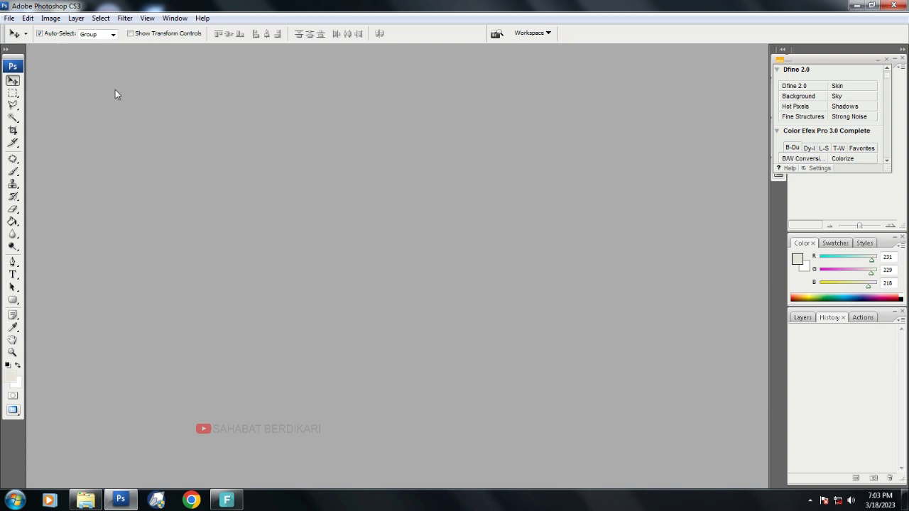
{"action": "left_click", "coordinate": [4, 20]}
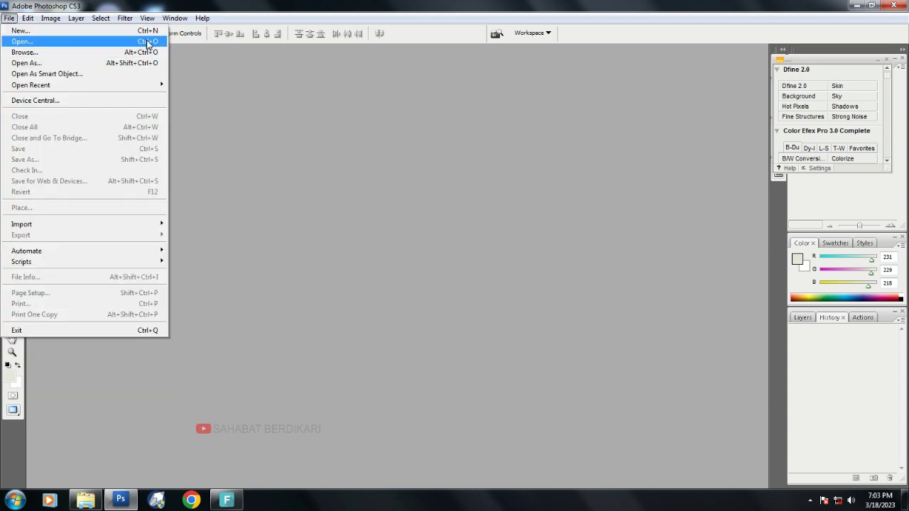
{"action": "left_click", "coordinate": [82, 43]}
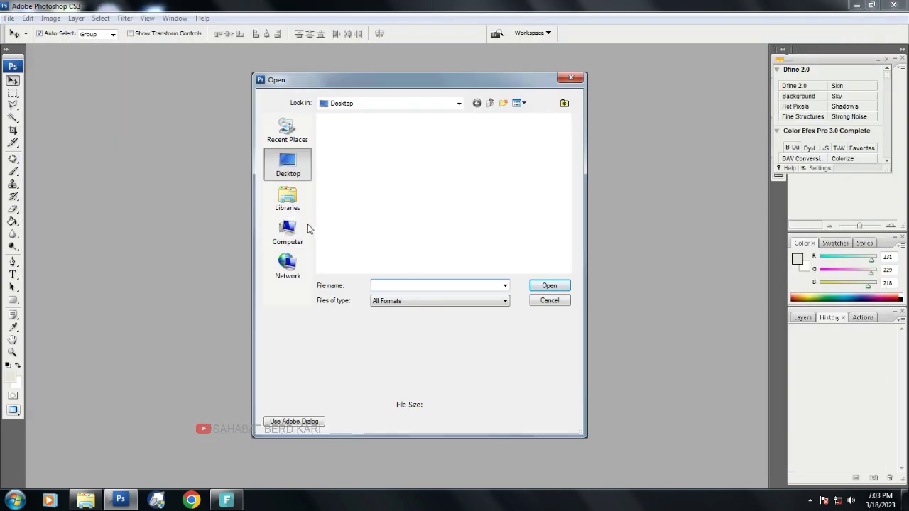
{"action": "left_click", "coordinate": [302, 231]}
{"action": "double_click", "coordinate": [397, 238]}
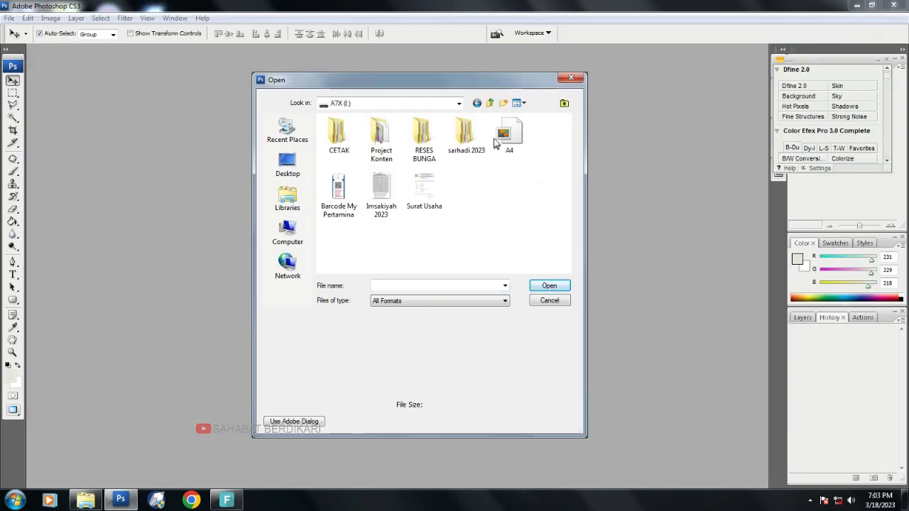
{"action": "left_click", "coordinate": [339, 187]}
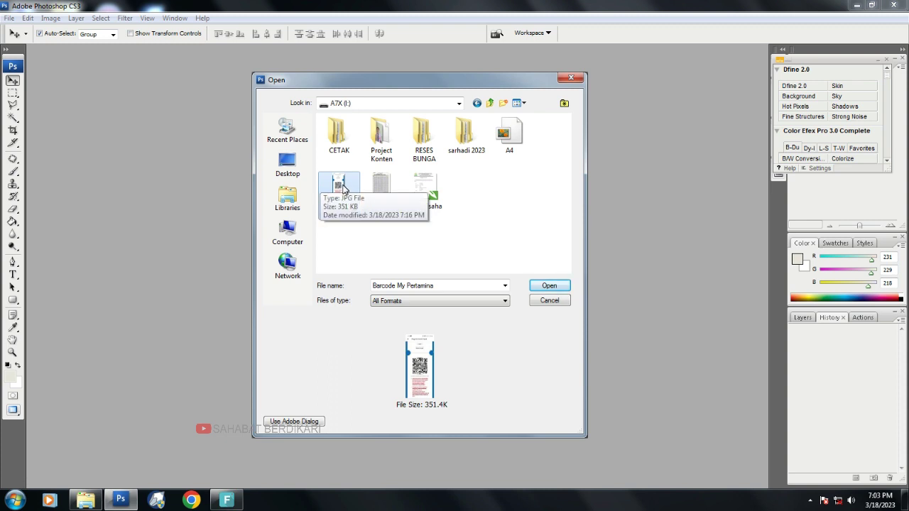
{"action": "left_click", "coordinate": [547, 287]}
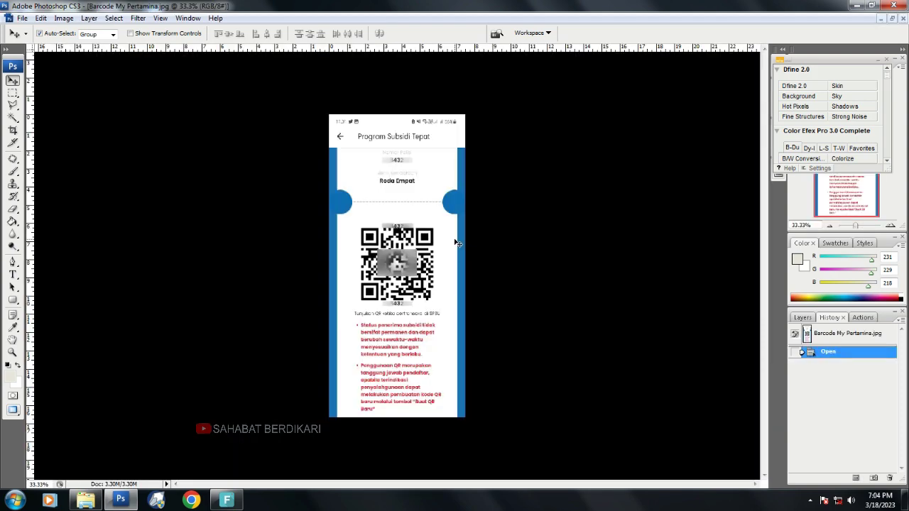
- Enlarge the document's floating window, then show the image in full screen mode with the menu bar and a grey surround
{"action": "key", "text": "f"}
{"action": "key", "text": "f"}
{"action": "key", "text": "f"}
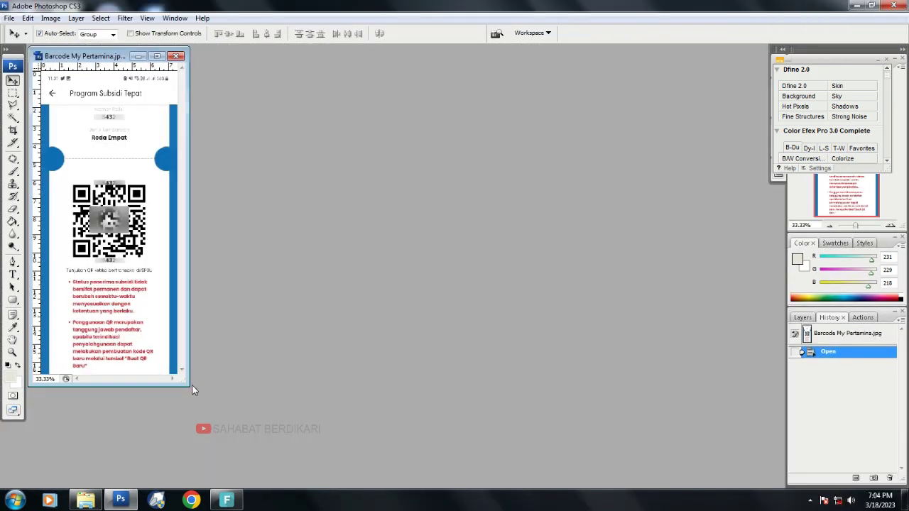
{"action": "left_click_drag", "start_coordinate": [189, 385], "coordinate": [543, 419]}
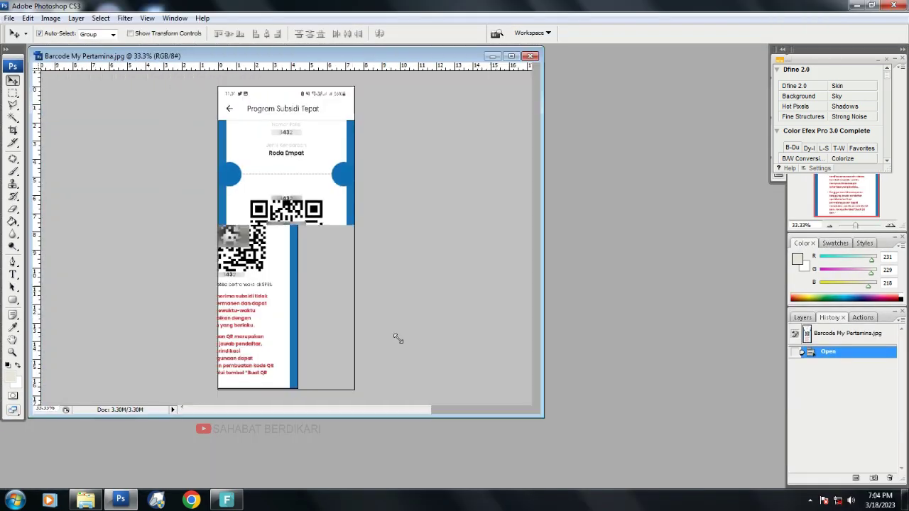
{"action": "left_click", "coordinate": [274, 221], "text": "ctrl"}
{"action": "left_click", "coordinate": [291, 214], "text": "alt"}
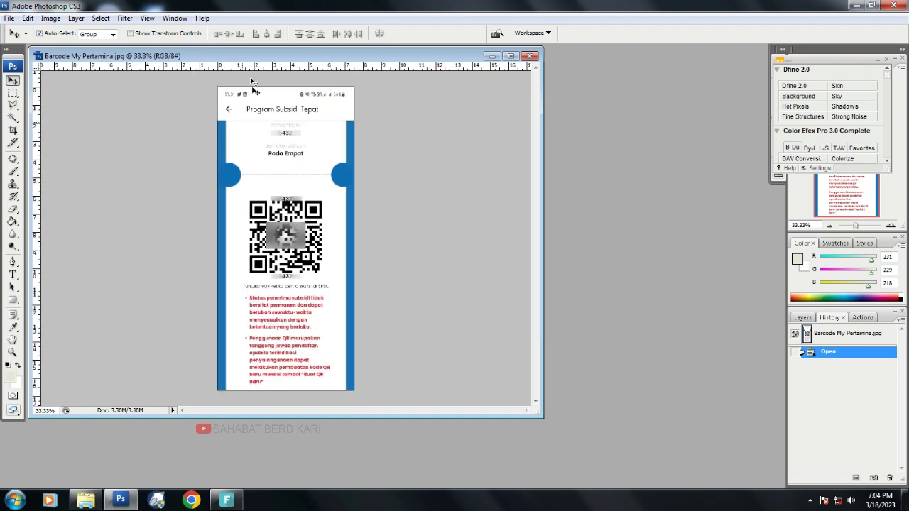
{"action": "left_click_drag", "start_coordinate": [528, 421], "coordinate": [489, 421]}
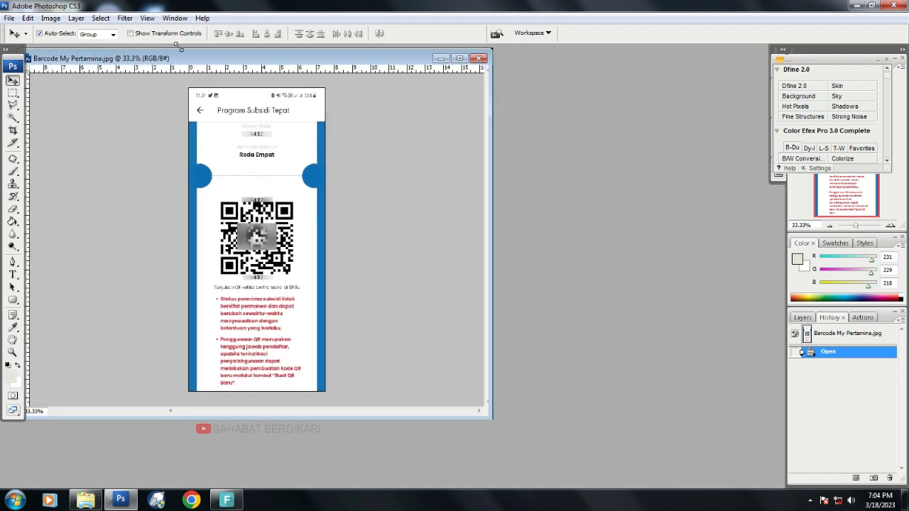
{"action": "left_click_drag", "start_coordinate": [183, 54], "coordinate": [187, 51]}
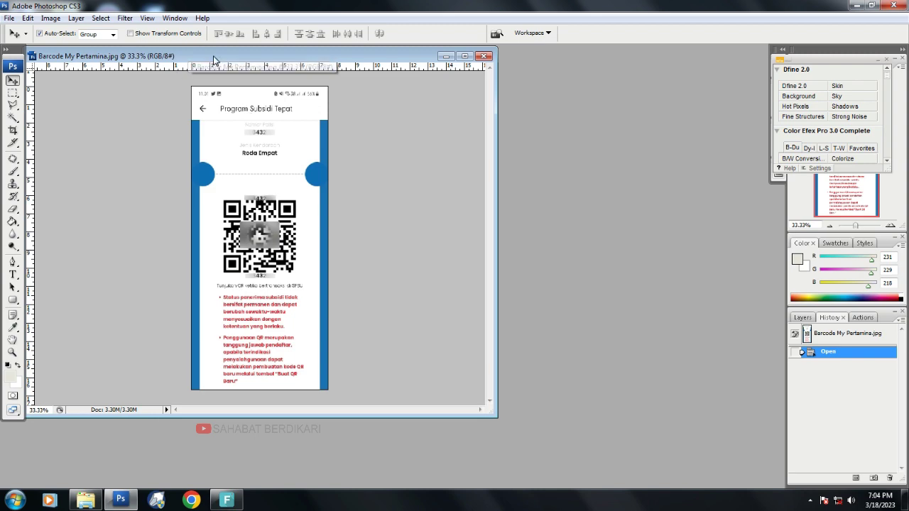
{"action": "key", "text": "f"}
{"action": "key", "text": "f"}
{"action": "key", "text": "f"}
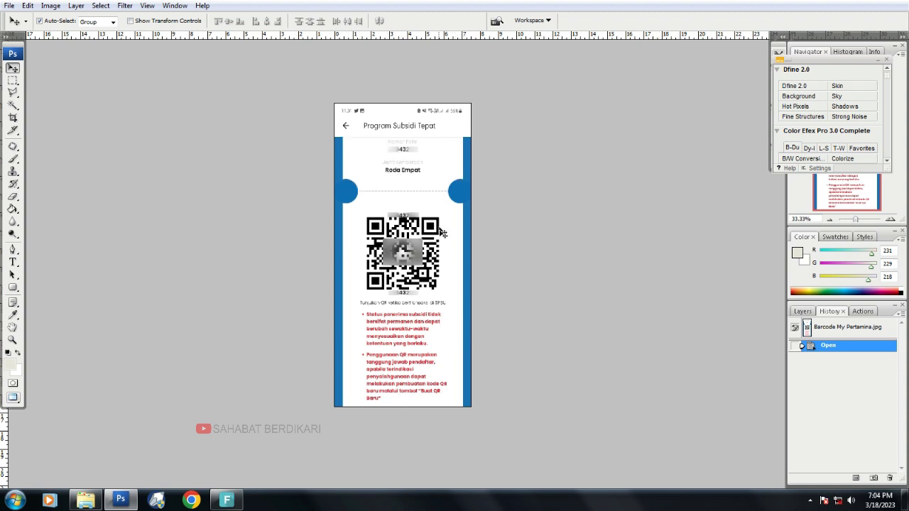
- Set the Crop tool to 5.5 cm wide, 8.5 cm high and a resolution of 300 pixels/inch
{"action": "left_click", "coordinate": [11, 119]}
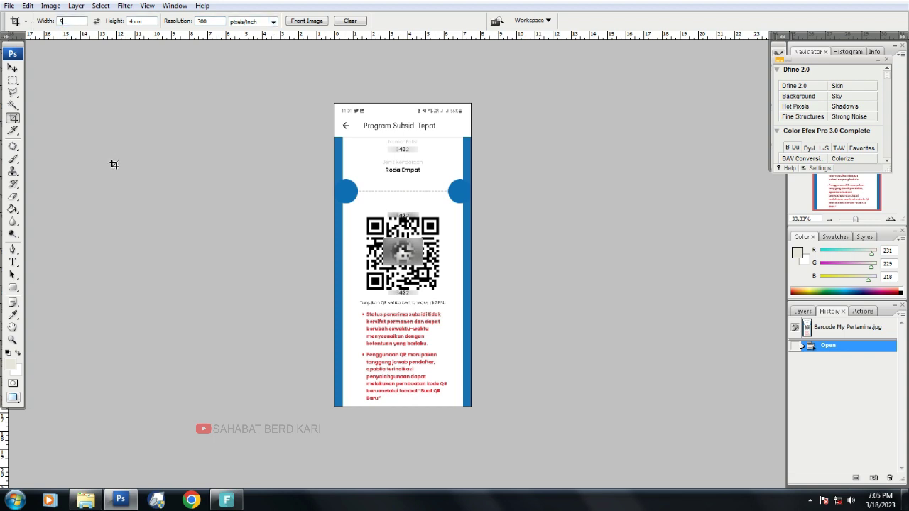
{"action": "type", "text": "m"}
{"action": "left_click", "coordinate": [147, 20]}
{"action": "left_click_drag", "start_coordinate": [144, 22], "coordinate": [139, 21]}
{"action": "type", "text": "8.5cm"}
{"action": "double_click", "coordinate": [205, 20]}
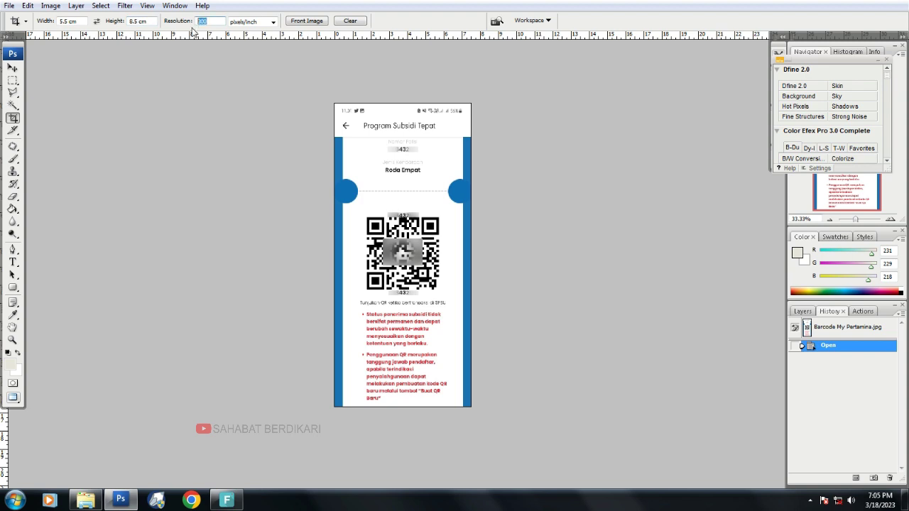
{"action": "left_click", "coordinate": [276, 23]}
{"action": "left_click", "coordinate": [261, 29]}
{"action": "left_click", "coordinate": [192, 66]}
- Crop the screenshot below the Program Subsidi Tepat header, centring the frame with margins outside both blue side bars
{"action": "mouse_move", "coordinate": [323, 135]}
{"action": "left_mouse_down"}
{"action": "mouse_move", "coordinate": [566, 393]}
{"action": "mouse_move", "coordinate": [466, 345]}
{"action": "mouse_move", "coordinate": [524, 403]}
{"action": "left_mouse_up"}
{"action": "key", "text": "Down"}
{"action": "key", "text": "Down"}
{"action": "key", "text": "Down"}
{"action": "key", "text": "Left"}
{"action": "key", "text": "Left"}
{"action": "key", "text": "Left"}
{"action": "key", "text": "Left"}
{"action": "key", "text": "Left"}
{"action": "key", "text": "Left"}
{"action": "key", "text": "Left"}
{"action": "key", "text": "Left"}
{"action": "key", "text": "Left"}
{"action": "key", "text": "Left"}
{"action": "key", "text": "Left"}
{"action": "key", "text": "Left"}
{"action": "key", "text": "Left"}
{"action": "key", "text": "Left"}
{"action": "key", "text": "Left"}
{"action": "key", "text": "Left"}
{"action": "key", "text": "Left"}
{"action": "key", "text": "Left"}
{"action": "key", "text": "Left"}
{"action": "key", "text": "Left"}
{"action": "key", "text": "Left"}
{"action": "key", "text": "Left"}
{"action": "key", "text": "Left"}
{"action": "key", "text": "Left"}
{"action": "key", "text": "Left"}
{"action": "key", "text": "Left"}
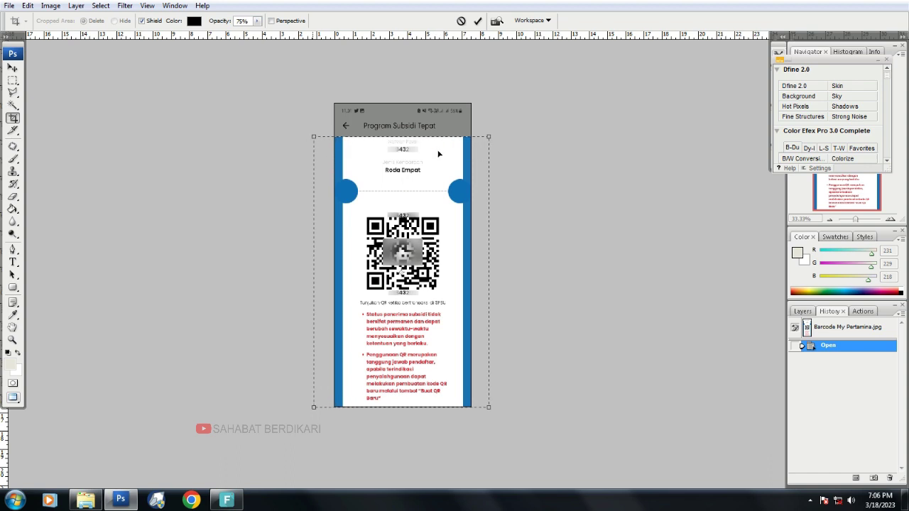
{"action": "key", "text": "Return"}
- Keep white as the background colour and reset the foreground and background colours to the default black and white
{"action": "scroll", "coordinate": [489, 225], "scroll_direction": "up", "scroll_amount": 2}
{"action": "left_click_drag", "start_coordinate": [429, 191], "coordinate": [387, 150]}
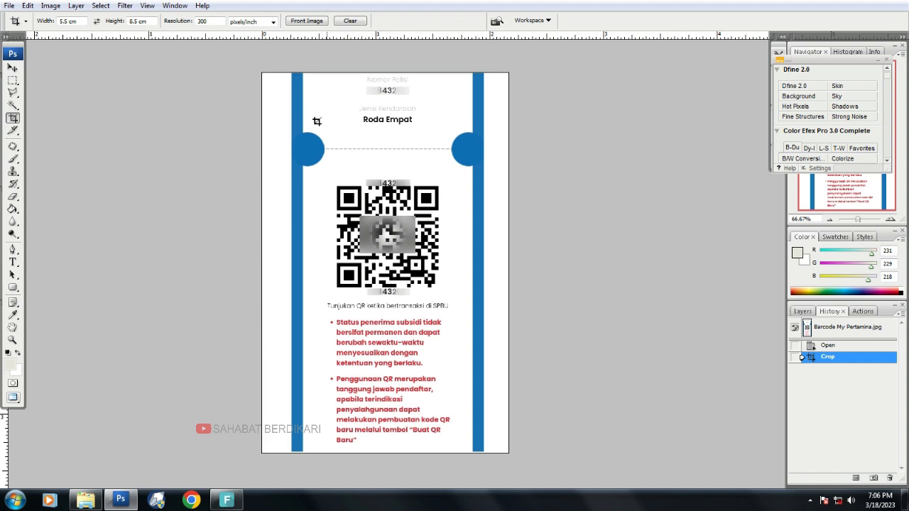
{"action": "left_click", "coordinate": [17, 375]}
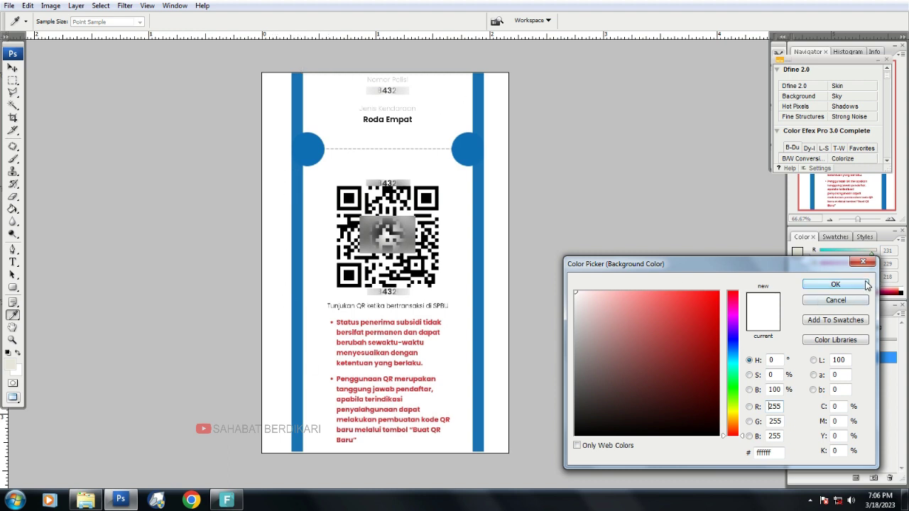
{"action": "left_click", "coordinate": [835, 284]}
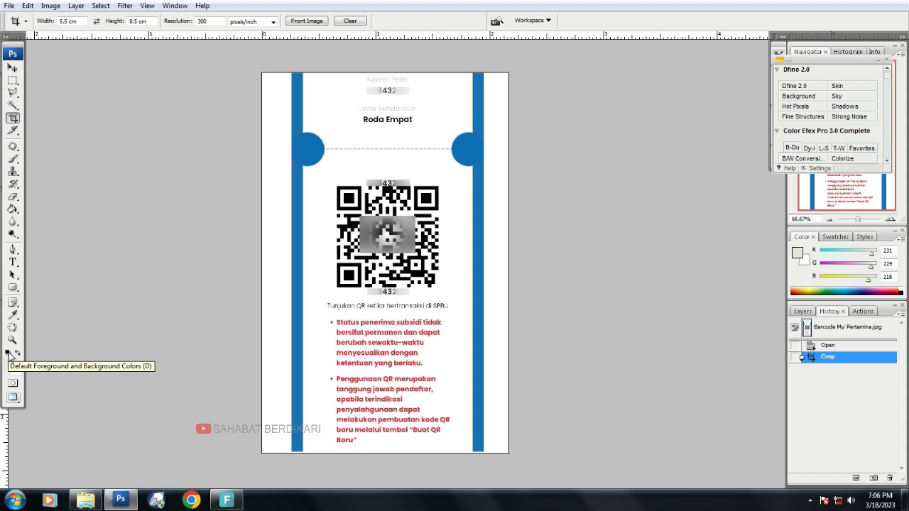
{"action": "left_click", "coordinate": [8, 353]}
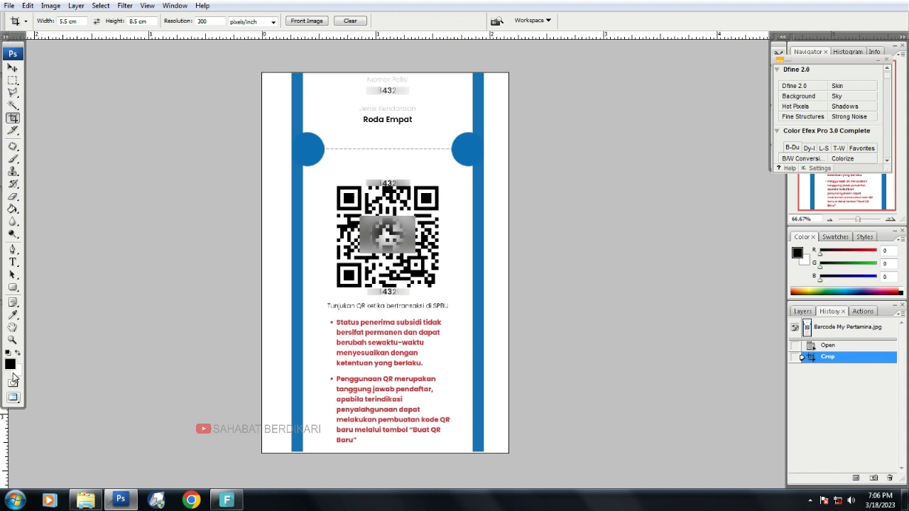
- Clear the left blue bar and its half circle to white using a full-height rectangular selection
{"action": "left_click", "coordinate": [12, 81]}
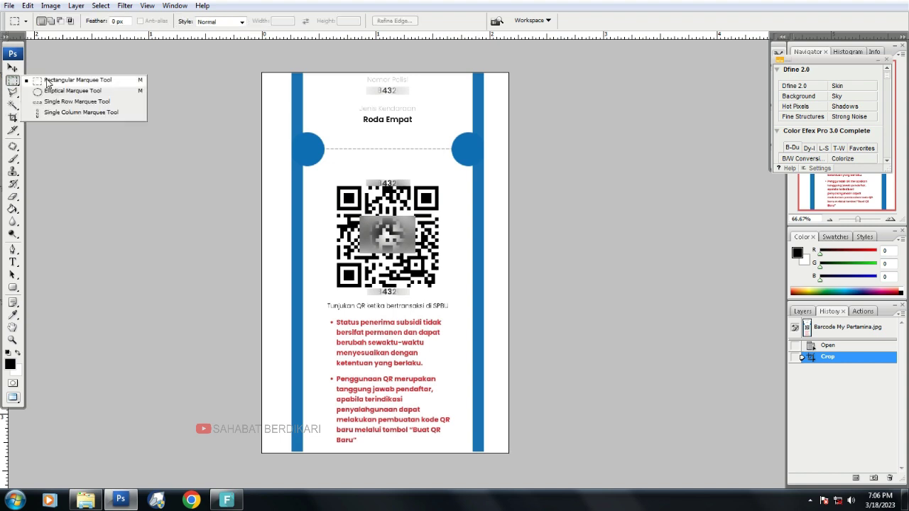
{"action": "left_click", "coordinate": [46, 81]}
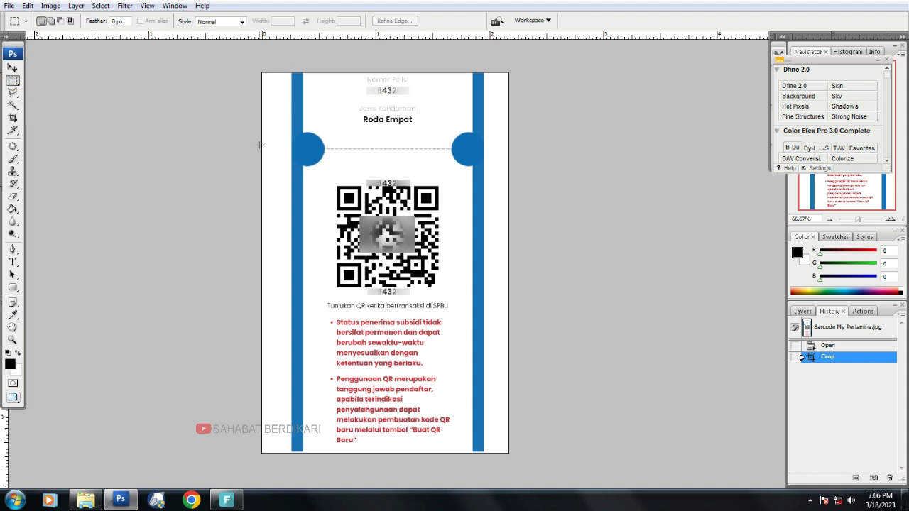
{"action": "left_click_drag", "start_coordinate": [310, 316], "coordinate": [325, 455]}
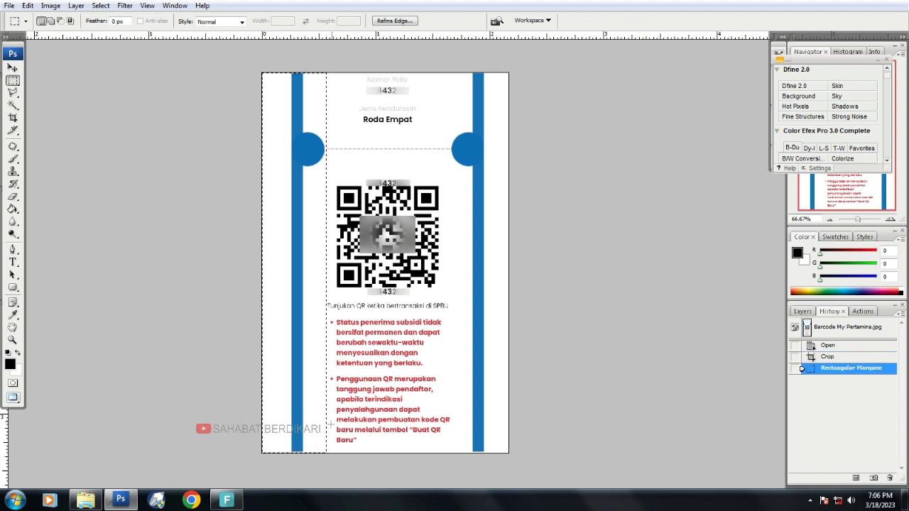
{"action": "key", "text": "Right"}
{"action": "key", "text": "Delete"}
{"action": "key", "text": "ctrl+d"}
- Clear the dashed line with the right half circle, and the right blue bar, to white using rectangular selections
{"action": "left_click_drag", "start_coordinate": [309, 138], "coordinate": [499, 173]}
{"action": "key", "text": "Right"}
{"action": "key", "text": "Delete"}
{"action": "key", "text": "ctrl+d"}
{"action": "left_click_drag", "start_coordinate": [444, 62], "coordinate": [529, 469]}
{"action": "key", "text": "Right"}
{"action": "key", "text": "Delete"}
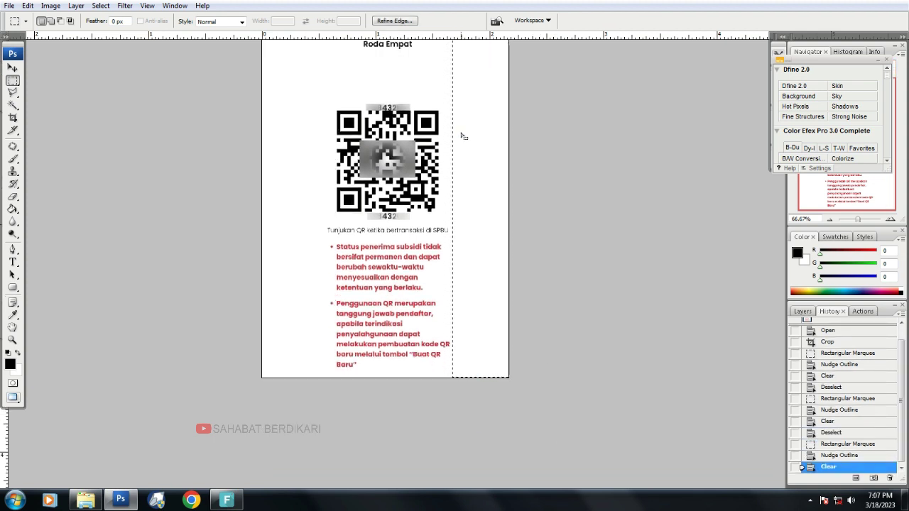
{"action": "key", "text": "ctrl+d"}
- Select the Nomor Polisi and Jenis Kendaraan text block and move it down to just above the QR code
{"action": "scroll", "coordinate": [384, 83], "scroll_direction": "up", "scroll_amount": 3}
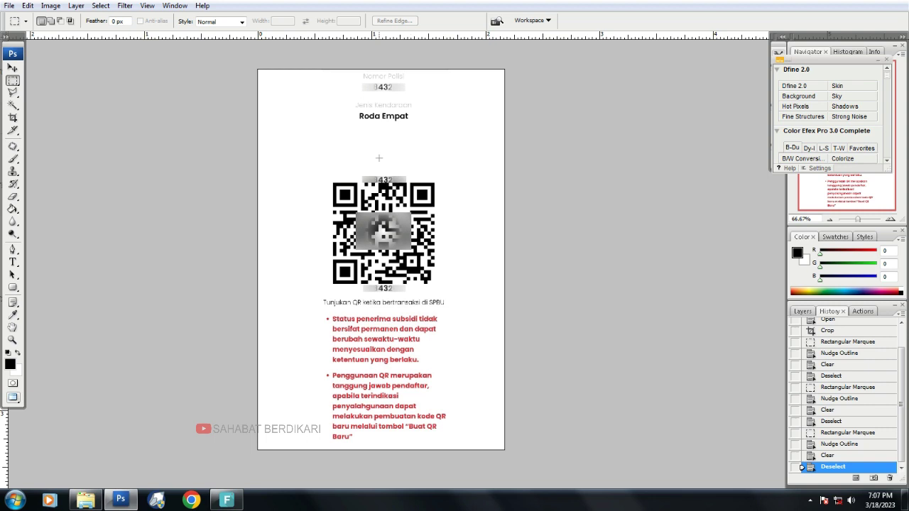
{"action": "left_click_drag", "start_coordinate": [388, 97], "coordinate": [406, 110]}
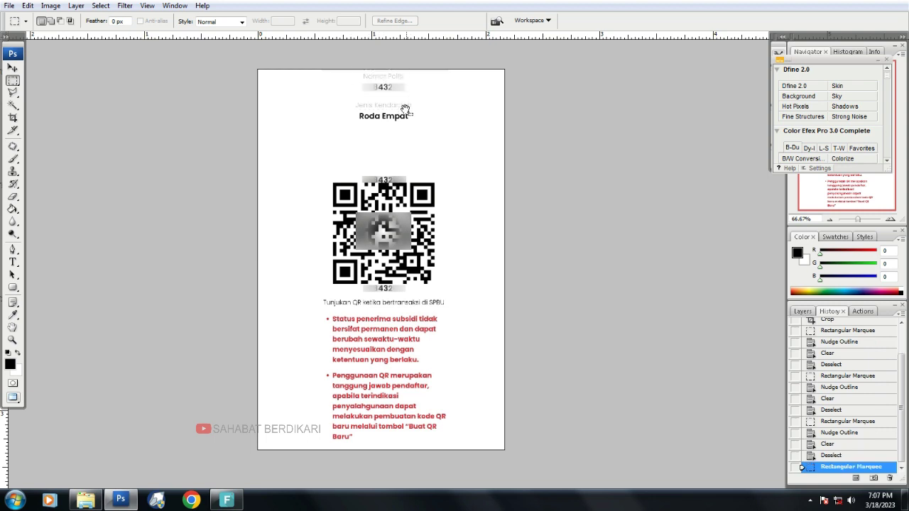
{"action": "scroll", "coordinate": [397, 106], "scroll_direction": "up", "scroll_amount": 1}
{"action": "key", "text": "ctrl+d"}
{"action": "left_click_drag", "start_coordinate": [329, 56], "coordinate": [427, 132]}
{"action": "key", "text": "Left"}
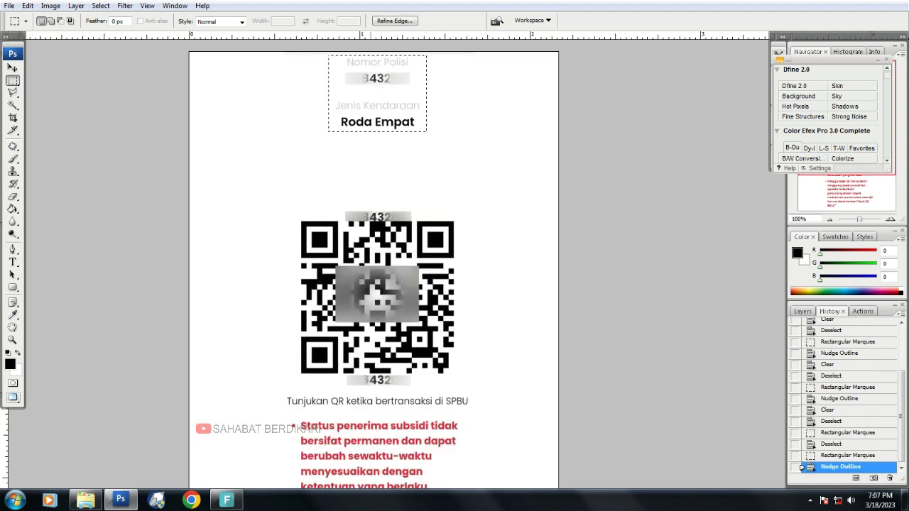
{"action": "left_click", "coordinate": [14, 68]}
{"action": "key", "text": "Down"}
{"action": "key", "text": "Down"}
{"action": "key", "text": "Down"}
{"action": "key", "text": "Down"}
{"action": "key", "text": "Down"}
{"action": "key", "text": "Down"}
{"action": "key", "text": "Down"}
{"action": "key", "text": "Down"}
{"action": "key", "text": "Down"}
{"action": "key", "text": "Down"}
{"action": "key", "text": "Down"}
{"action": "key", "text": "Down"}
{"action": "key", "text": "Down"}
{"action": "key", "text": "Down"}
{"action": "key", "text": "Down"}
{"action": "key", "text": "Down"}
{"action": "key", "text": "Down"}
{"action": "key", "text": "Down"}
{"action": "key", "text": "Down"}
{"action": "key", "text": "Down"}
{"action": "key", "text": "Down"}
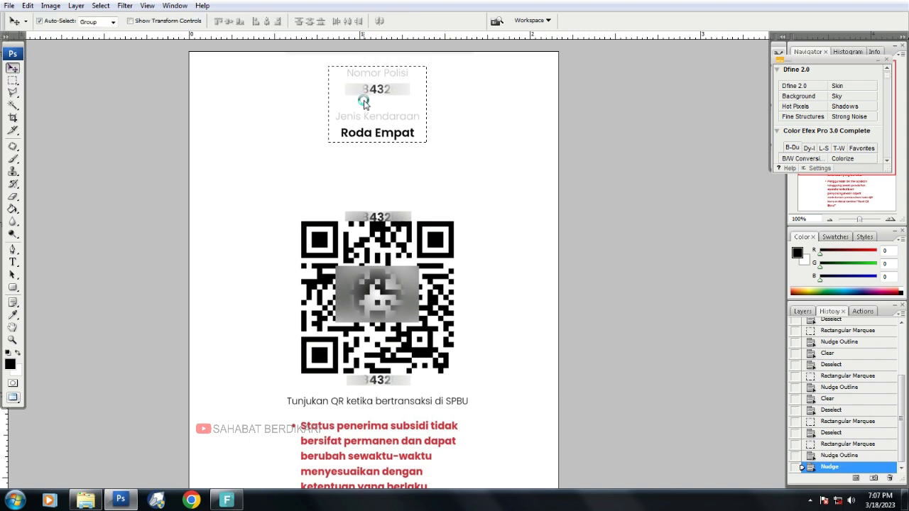
{"action": "left_click_drag", "start_coordinate": [379, 108], "coordinate": [380, 150]}
{"action": "key", "text": "Down"}
{"action": "key", "text": "Down"}
{"action": "key", "text": "Down"}
{"action": "key", "text": "space"}
- Deselect the text block and crop the card tighter around the text and QR code, centring the content in the 5.5 x 8.5 cm frame
{"action": "left_click", "coordinate": [12, 117]}
{"action": "key", "text": "ctrl+d"}
{"action": "key", "text": "ctrl+minus"}
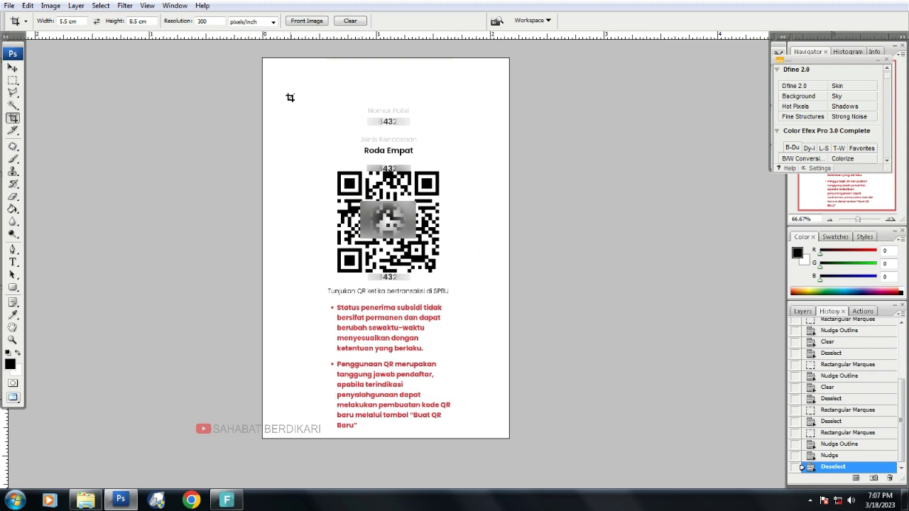
{"action": "left_click_drag", "start_coordinate": [289, 97], "coordinate": [502, 462]}
{"action": "key", "text": "Left"}
{"action": "key", "text": "Left"}
{"action": "key", "text": "Left"}
{"action": "key", "text": "Left"}
{"action": "key", "text": "Left"}
{"action": "key", "text": "Left"}
{"action": "key", "text": "Left"}
{"action": "key", "text": "Left"}
{"action": "key", "text": "Left"}
{"action": "key", "text": "Left"}
{"action": "key", "text": "Left"}
{"action": "key", "text": "Left"}
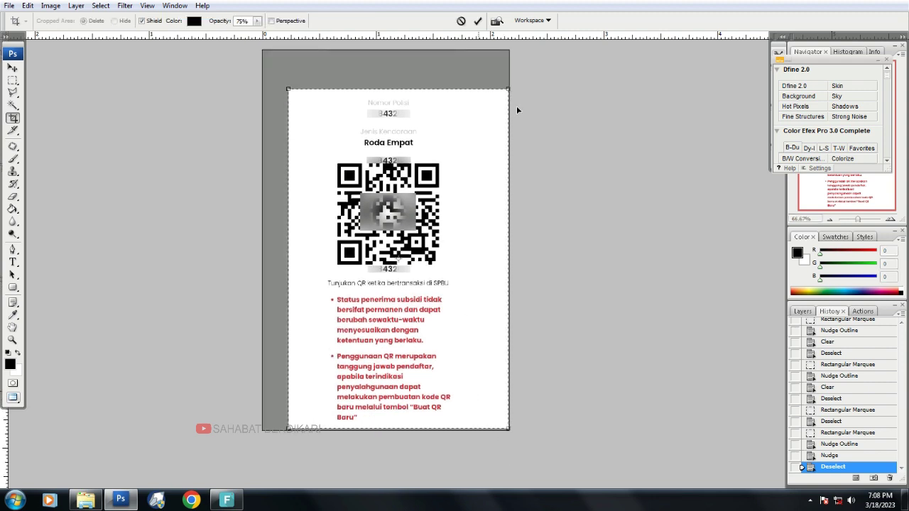
{"action": "left_click_drag", "start_coordinate": [499, 88], "coordinate": [497, 93]}
{"action": "key", "text": "Right"}
{"action": "key", "text": "Right"}
{"action": "key", "text": "Up"}
{"action": "key", "text": "Up"}
{"action": "key", "text": "Up"}
{"action": "key", "text": "Up"}
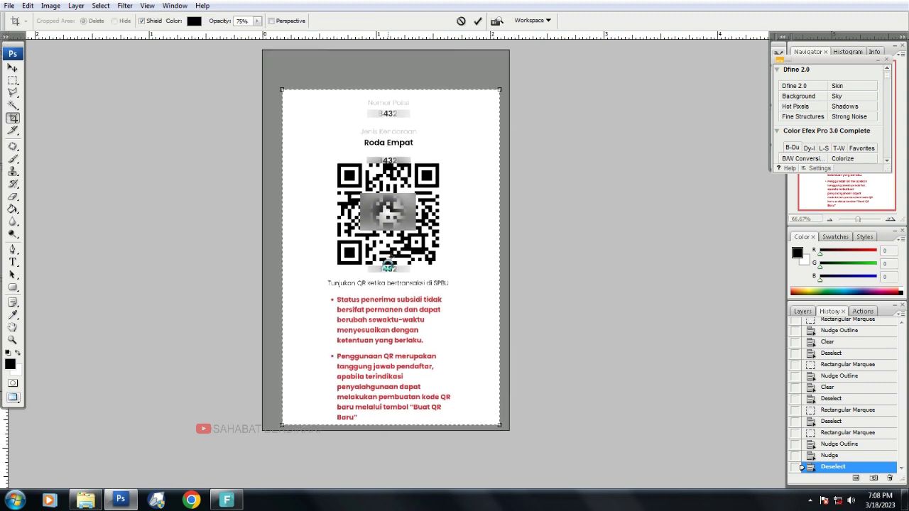
{"action": "key", "text": "Return"}
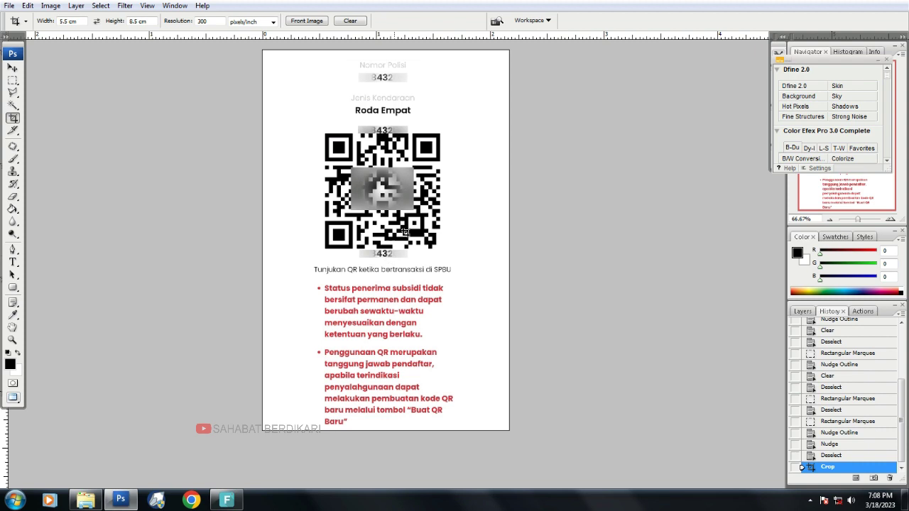
- Return the cropped card to a floating window at 50% zoom and make the window narrower
{"action": "left_click", "coordinate": [12, 68]}
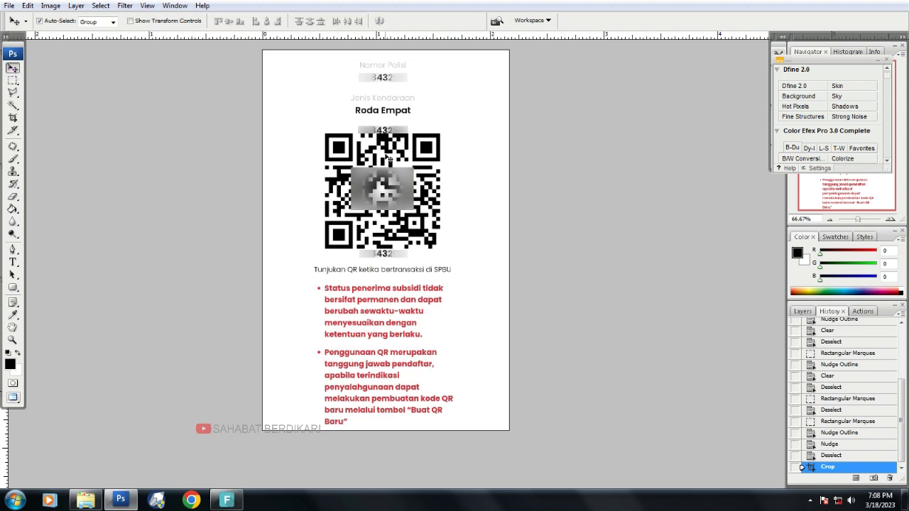
{"action": "key", "text": "f"}
{"action": "key", "text": "f"}
{"action": "key", "text": "ctrl+minus"}
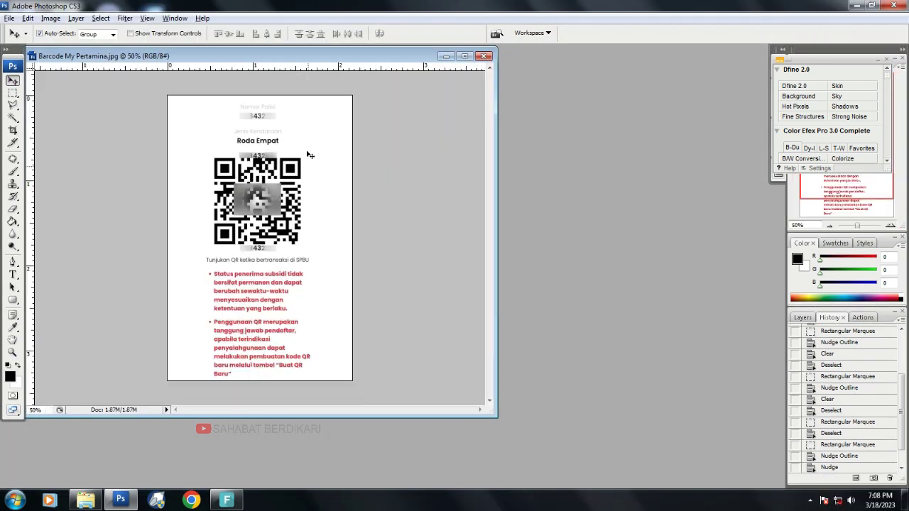
{"action": "left_click_drag", "start_coordinate": [493, 413], "coordinate": [451, 426]}
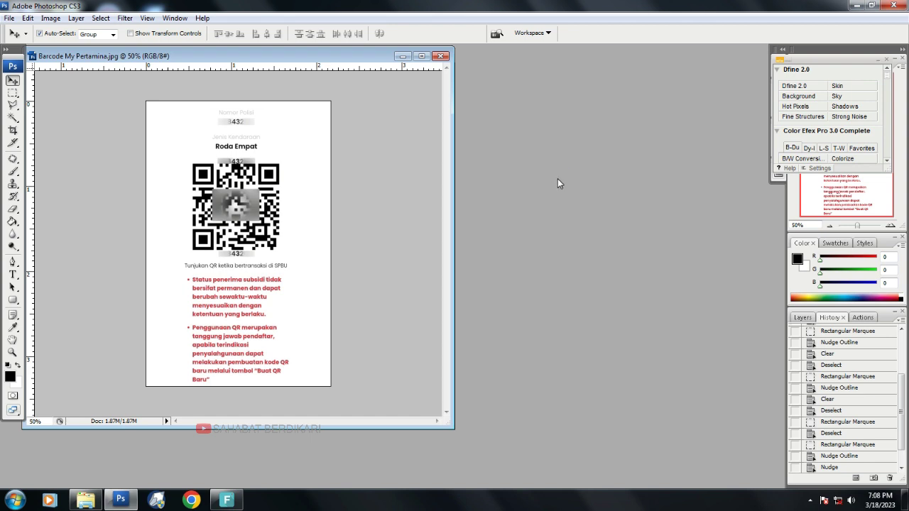
- Start a new document named "kertas foto A4" using the KERTAS A 4 preset, 21 x 29.7 cm
{"action": "left_click_drag", "start_coordinate": [343, 58], "coordinate": [333, 59]}
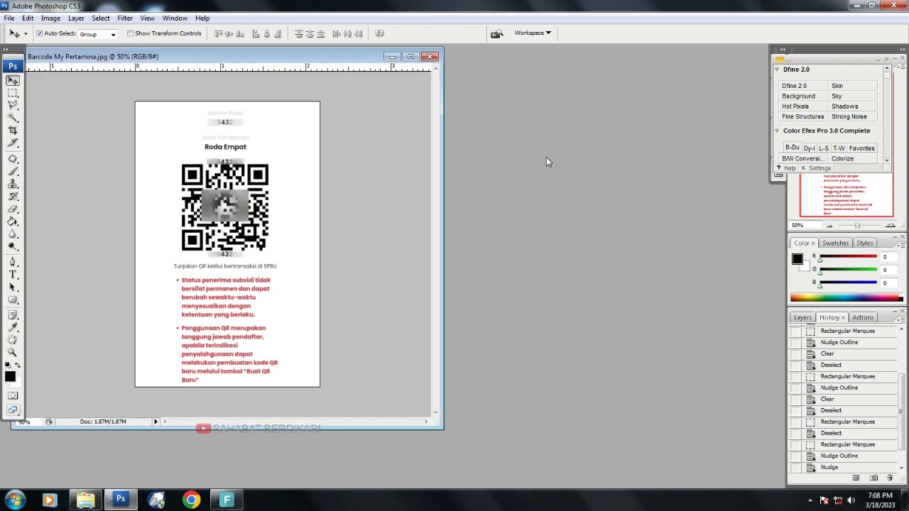
{"action": "key", "text": "ctrl+n"}
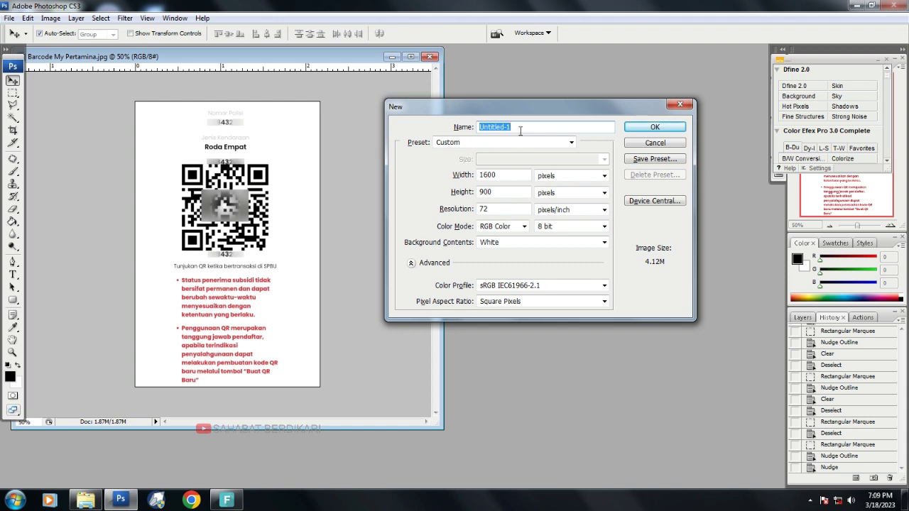
{"action": "type", "text": "kertas foto A4"}
{"action": "left_click", "coordinate": [488, 145]}
{"action": "left_click", "coordinate": [470, 182]}
{"action": "left_click", "coordinate": [468, 180]}
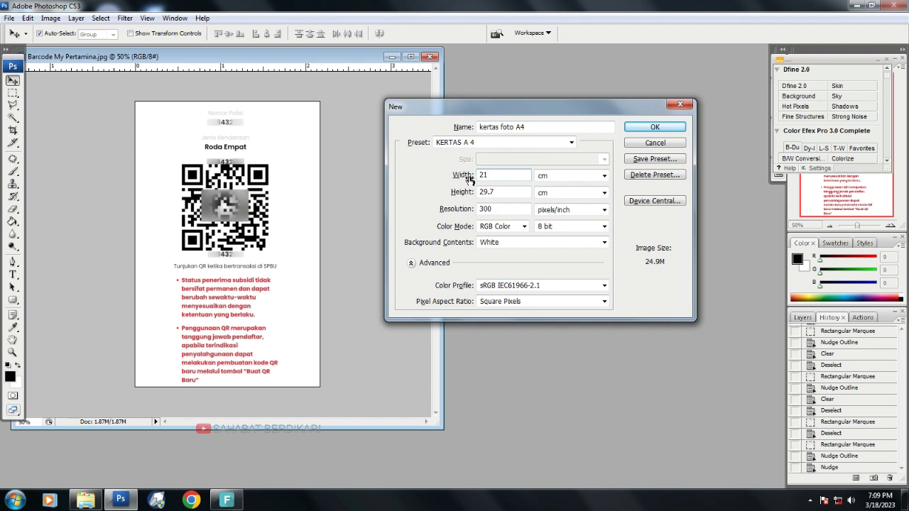
- Choose cm as the unit for the new document's width and height, and pixels/inch for its 300 resolution
{"action": "left_click", "coordinate": [574, 179]}
{"action": "left_click", "coordinate": [567, 206]}
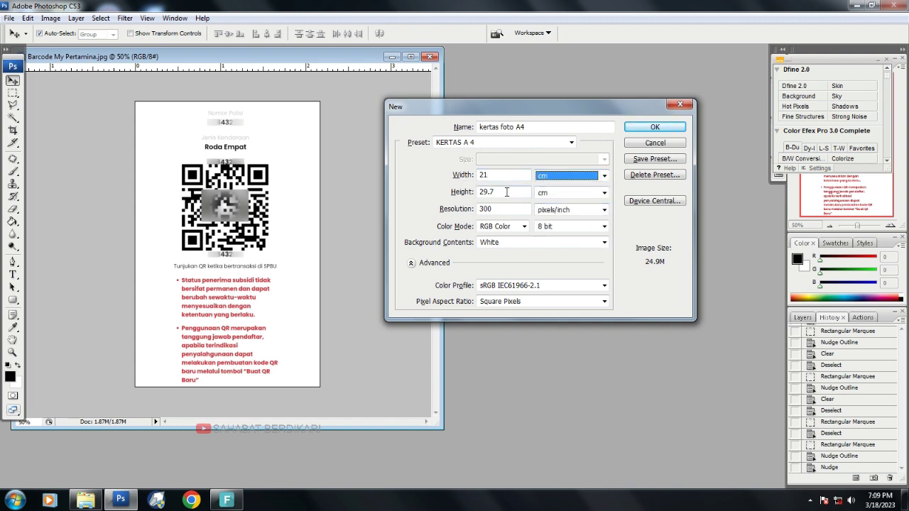
{"action": "left_click", "coordinate": [506, 191]}
{"action": "left_click", "coordinate": [540, 195]}
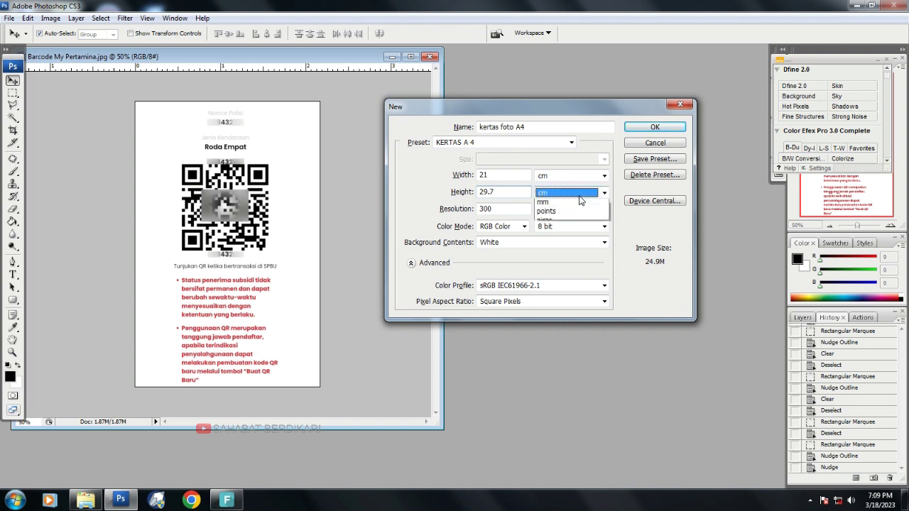
{"action": "left_click", "coordinate": [567, 225]}
{"action": "left_click", "coordinate": [494, 208]}
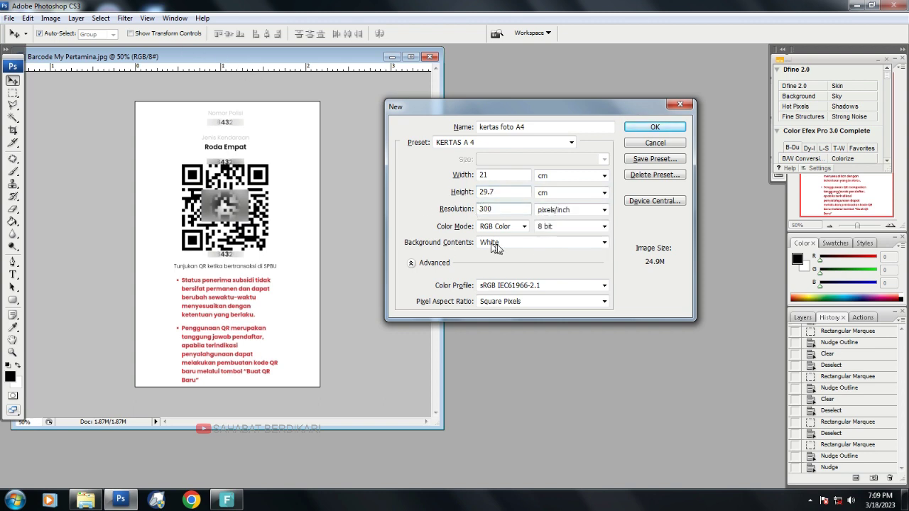
{"action": "left_click", "coordinate": [551, 213]}
{"action": "left_click", "coordinate": [575, 221]}
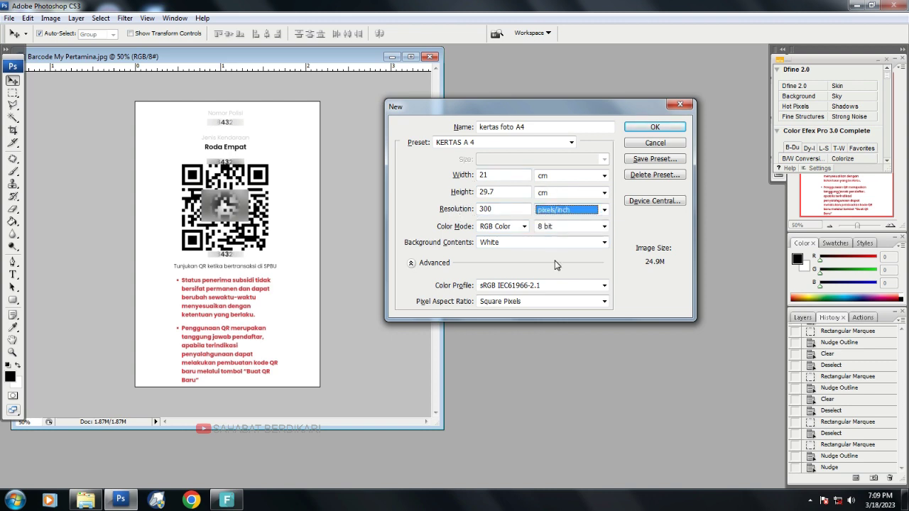
- Use RGB Color mode and White background contents for the new document, and create it
{"action": "key", "text": "shift+Tab"}
{"action": "left_click", "coordinate": [523, 227]}
{"action": "left_click", "coordinate": [523, 227]}
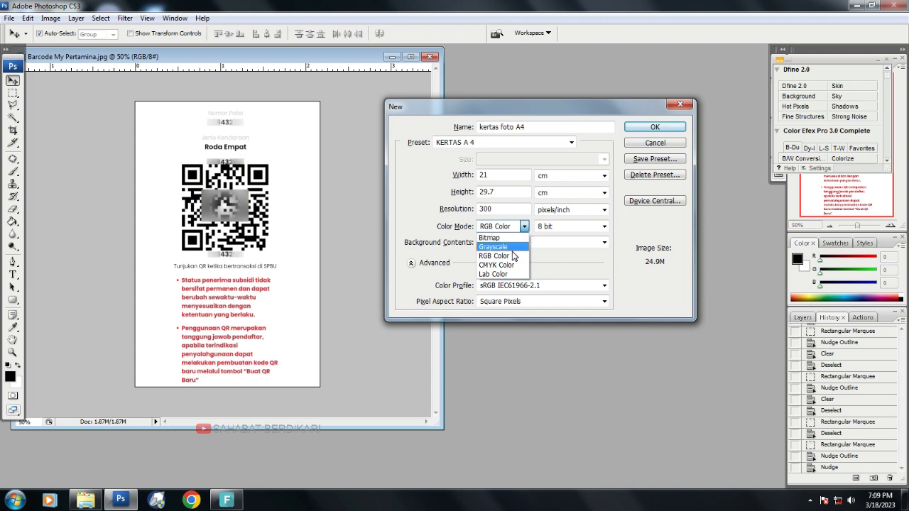
{"action": "left_click", "coordinate": [501, 254]}
{"action": "left_click", "coordinate": [537, 243]}
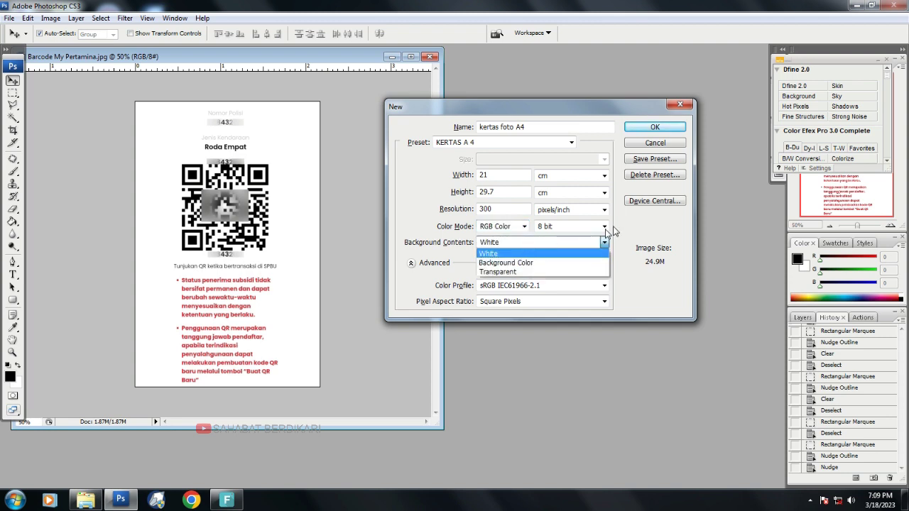
{"action": "left_click", "coordinate": [639, 226]}
{"action": "left_click", "coordinate": [618, 264]}
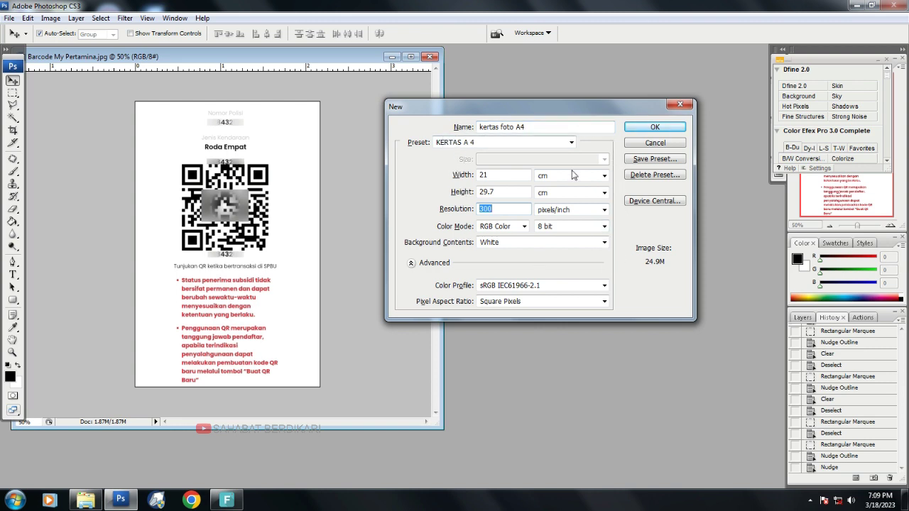
{"action": "left_click", "coordinate": [654, 128]}
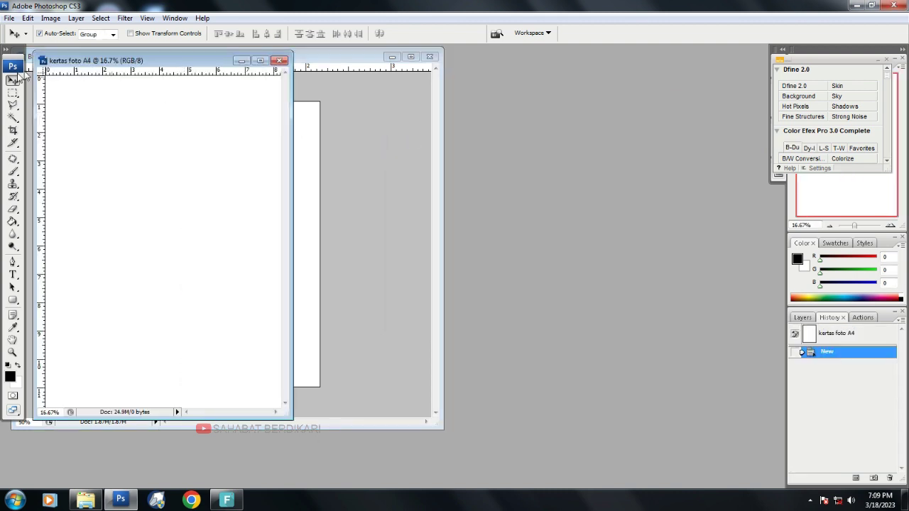
- Arrange both documents side by side to copy the cropped card onto the kertas foto A4 page, and minimise the card's own window
{"action": "left_click_drag", "start_coordinate": [110, 64], "coordinate": [537, 87]}
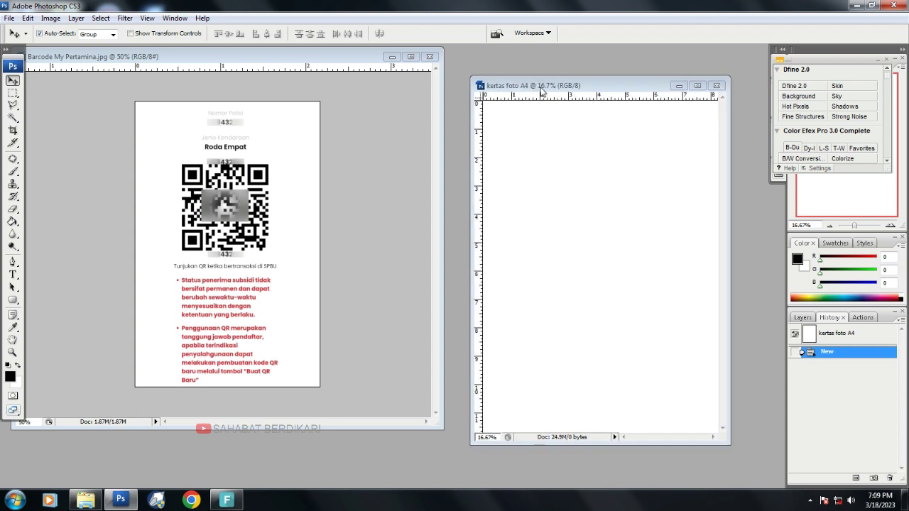
{"action": "left_click_drag", "start_coordinate": [324, 58], "coordinate": [317, 73]}
{"action": "left_click_drag", "start_coordinate": [536, 85], "coordinate": [521, 84]}
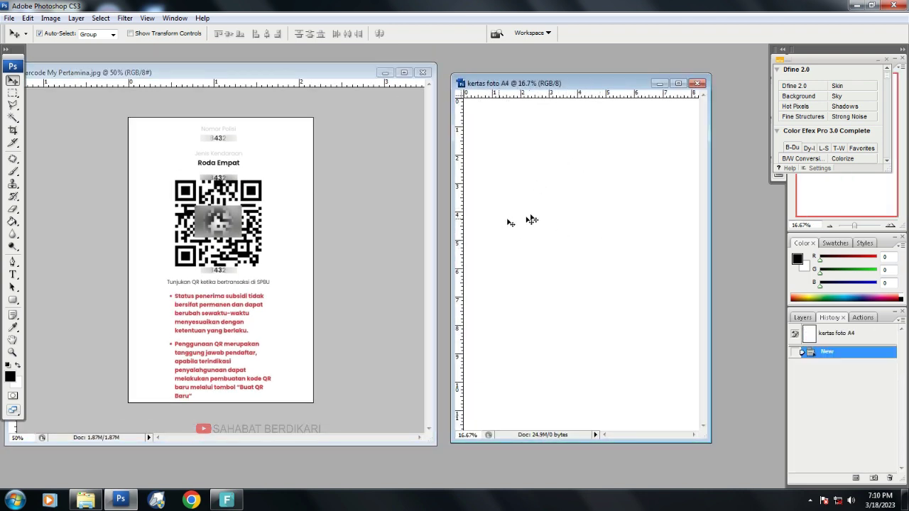
{"action": "left_click_drag", "start_coordinate": [292, 69], "coordinate": [294, 70]}
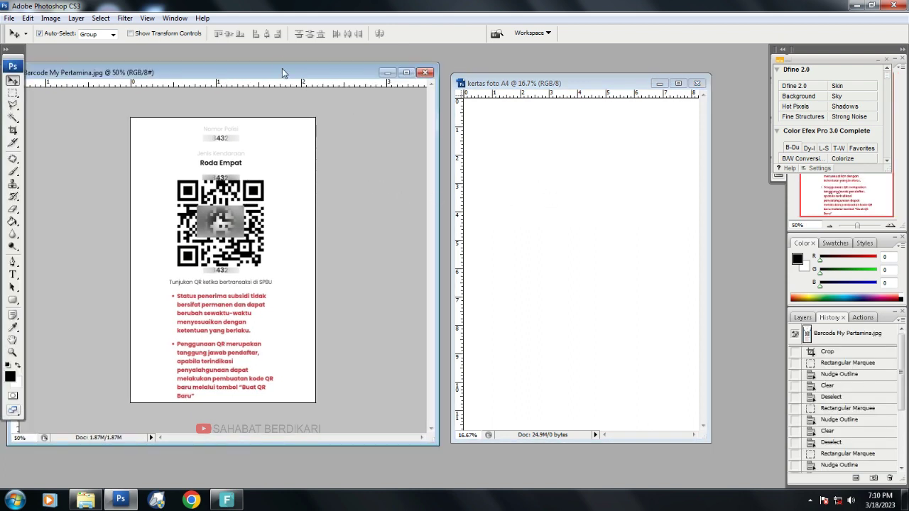
{"action": "left_click_drag", "start_coordinate": [282, 68], "coordinate": [294, 69]}
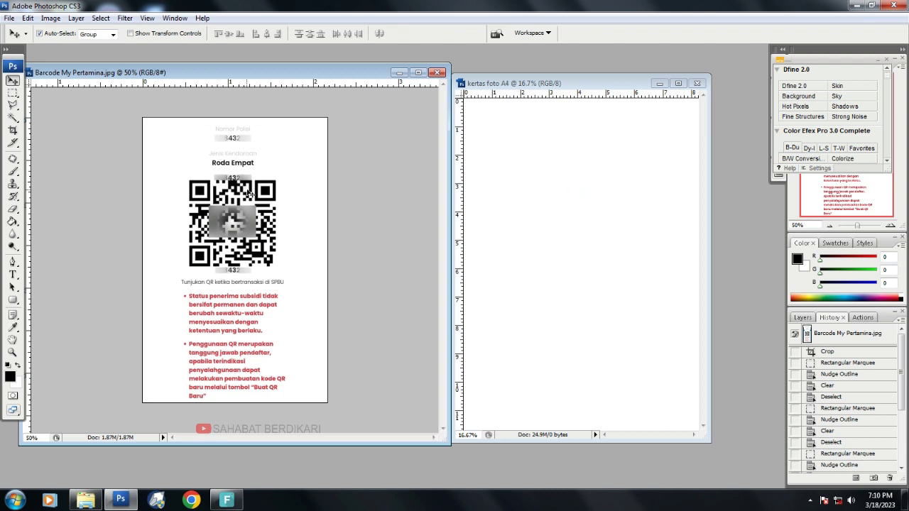
{"action": "left_click_drag", "start_coordinate": [412, 189], "coordinate": [497, 149]}
{"action": "left_click", "coordinate": [399, 73]}
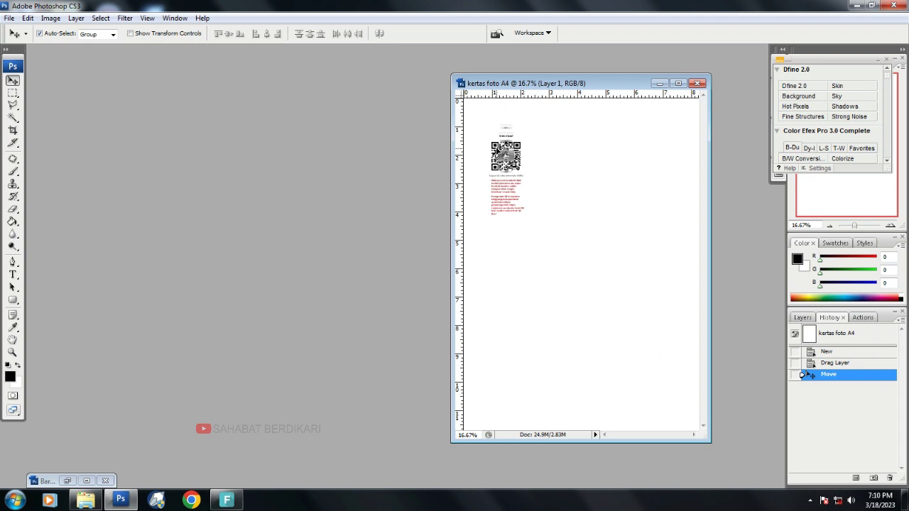
- Show the A4 page in full-screen mode and position the card near the page's upper-left corner with a small margin
{"action": "key", "text": "f"}
{"action": "key", "text": "ctrl+plus"}
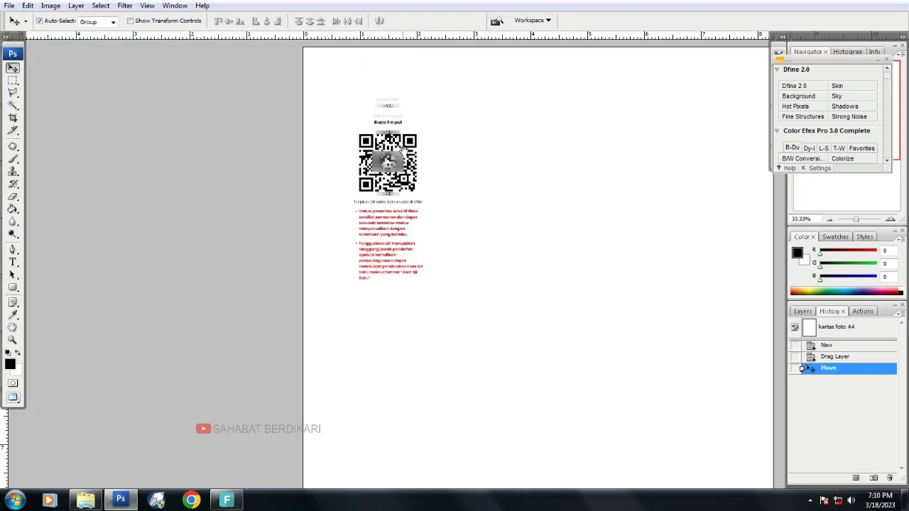
{"action": "left_click_drag", "start_coordinate": [367, 174], "coordinate": [329, 158]}
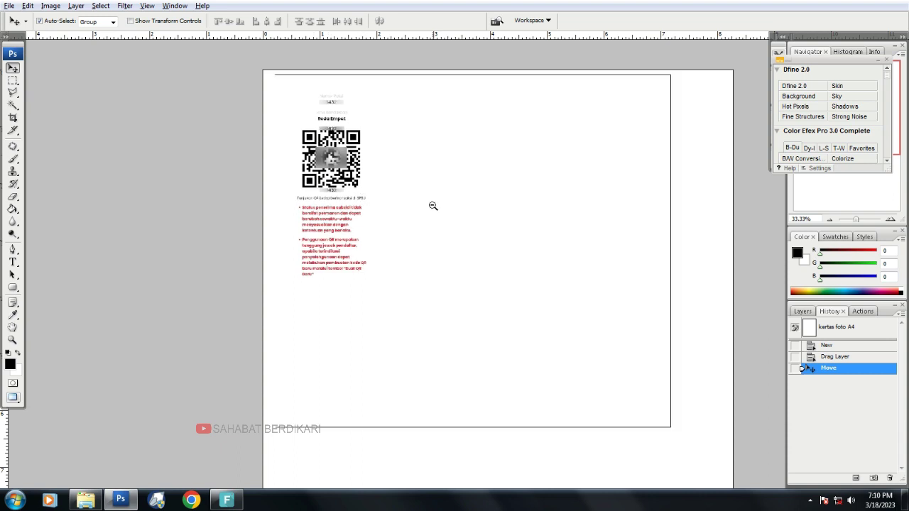
{"action": "left_click", "coordinate": [433, 206], "text": "alt"}
{"action": "left_click_drag", "start_coordinate": [352, 184], "coordinate": [334, 214]}
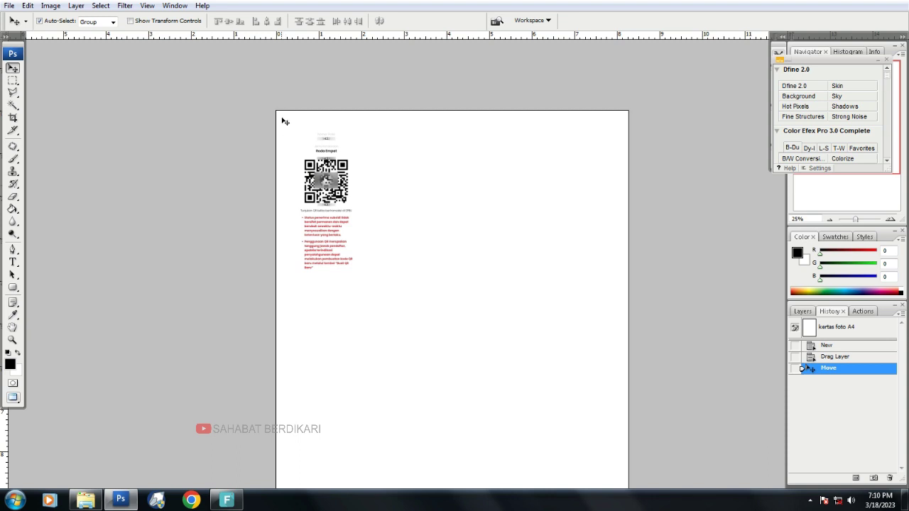
{"action": "left_click_drag", "start_coordinate": [339, 203], "coordinate": [348, 207]}
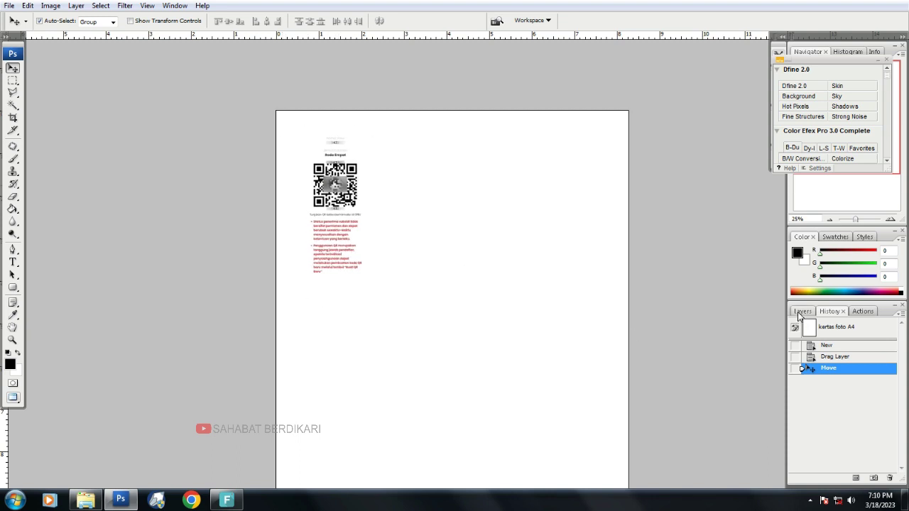
- Rename the card's layer as "barcode" and toggle its visibility off and on to identify it
{"action": "left_click", "coordinate": [799, 316]}
{"action": "left_click", "coordinate": [795, 356]}
{"action": "left_click", "coordinate": [795, 357]}
{"action": "double_click", "coordinate": [832, 358]}
{"action": "type", "text": "barcode"}
{"action": "left_click", "coordinate": [865, 375]}
{"action": "left_click", "coordinate": [847, 360]}
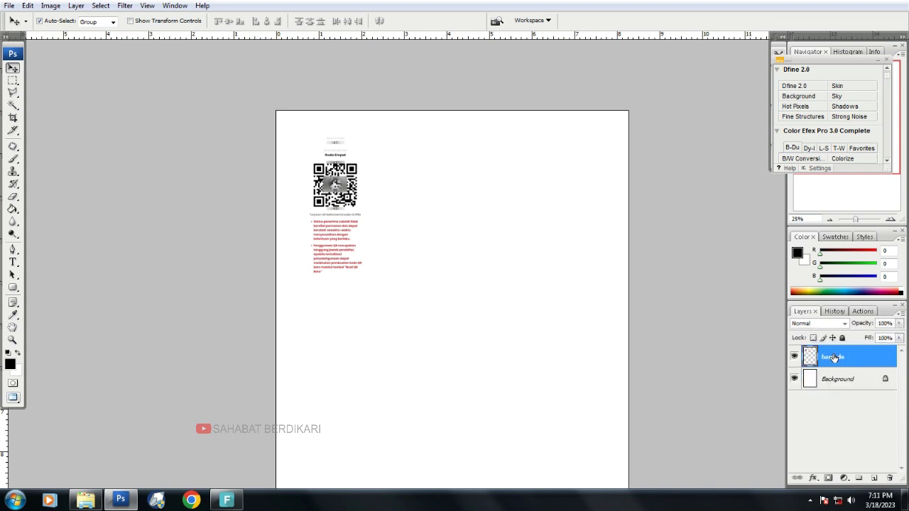
{"action": "left_click", "coordinate": [794, 356]}
{"action": "left_click", "coordinate": [794, 356]}
- Add a Stroke layer style to the barcode layer with a 3 px red outline positioned Outside
{"action": "double_click", "coordinate": [859, 357]}
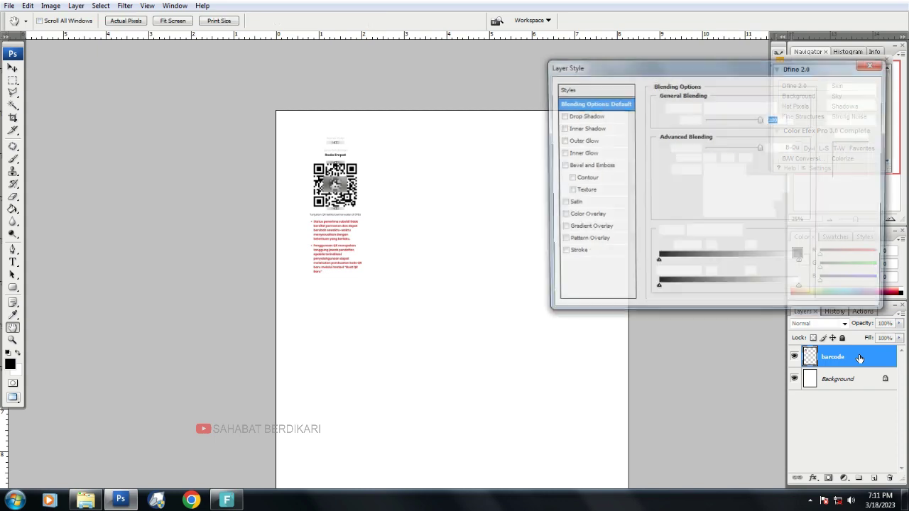
{"action": "left_click_drag", "start_coordinate": [616, 67], "coordinate": [612, 91]}
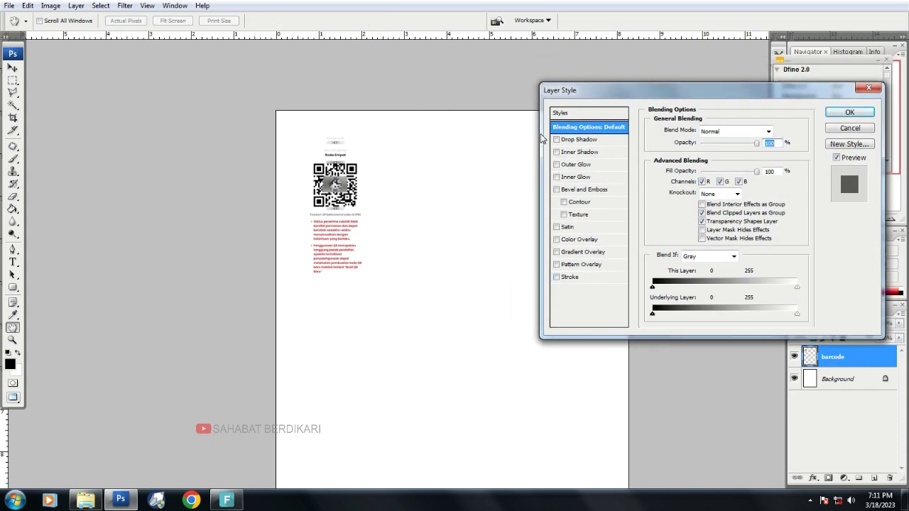
{"action": "left_click", "coordinate": [566, 278]}
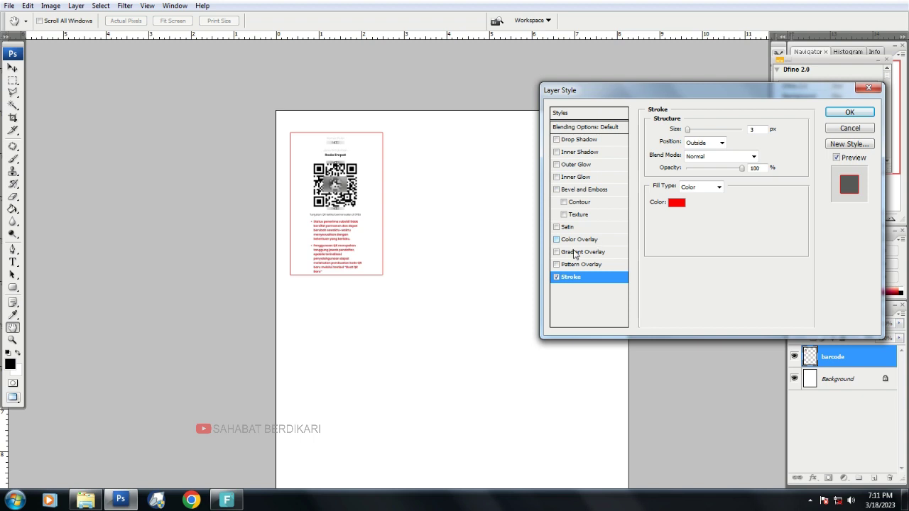
{"action": "left_click", "coordinate": [557, 277]}
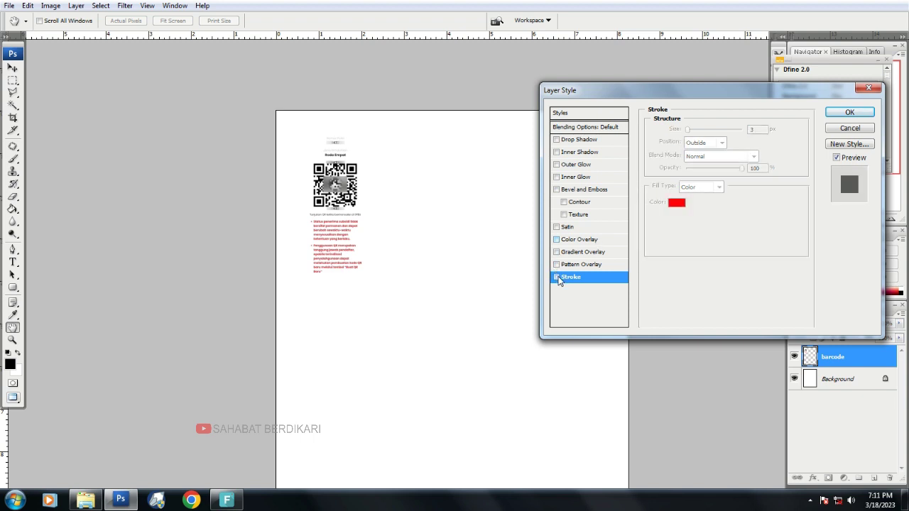
{"action": "left_click", "coordinate": [556, 277]}
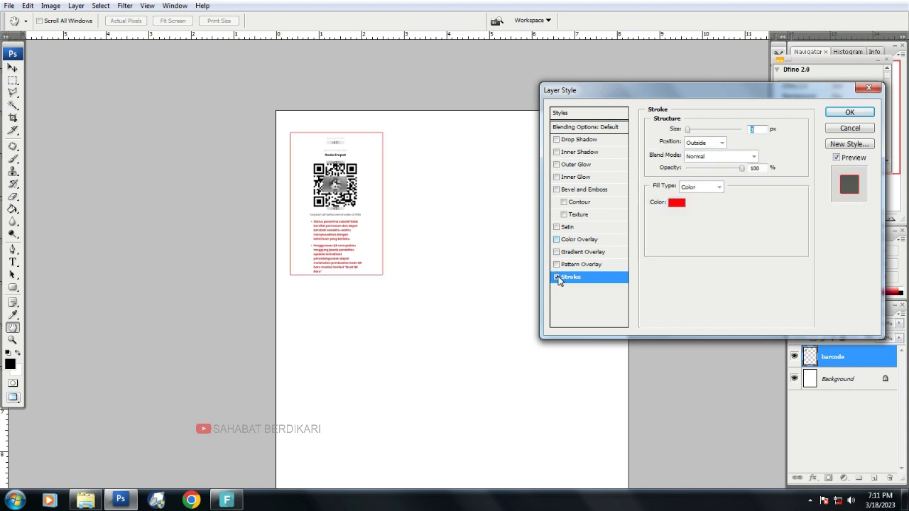
- Try black and green as the stroke colour and settle on pure red, ff0000
{"action": "left_click", "coordinate": [677, 204]}
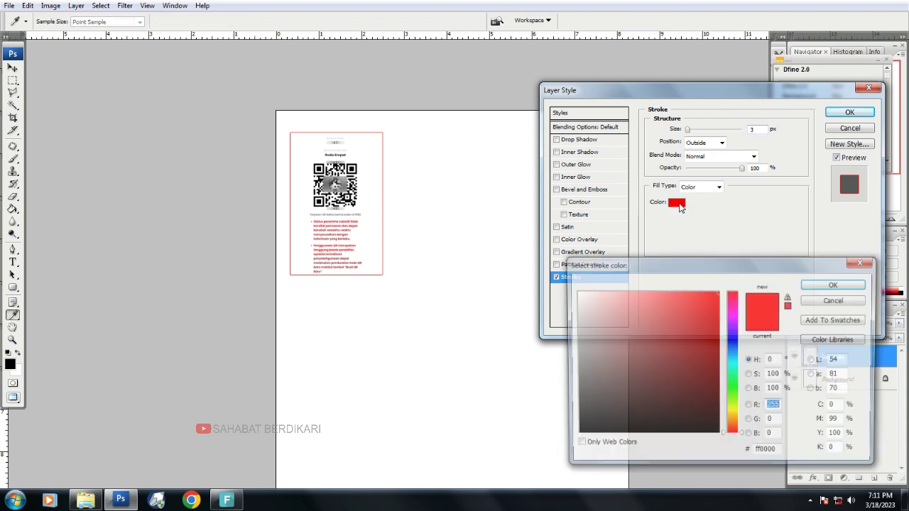
{"action": "left_click", "coordinate": [732, 384]}
{"action": "mouse_move", "coordinate": [698, 313]}
{"action": "left_mouse_down"}
{"action": "mouse_move", "coordinate": [629, 357]}
{"action": "mouse_move", "coordinate": [617, 398]}
{"action": "mouse_move", "coordinate": [575, 435]}
{"action": "left_mouse_up"}
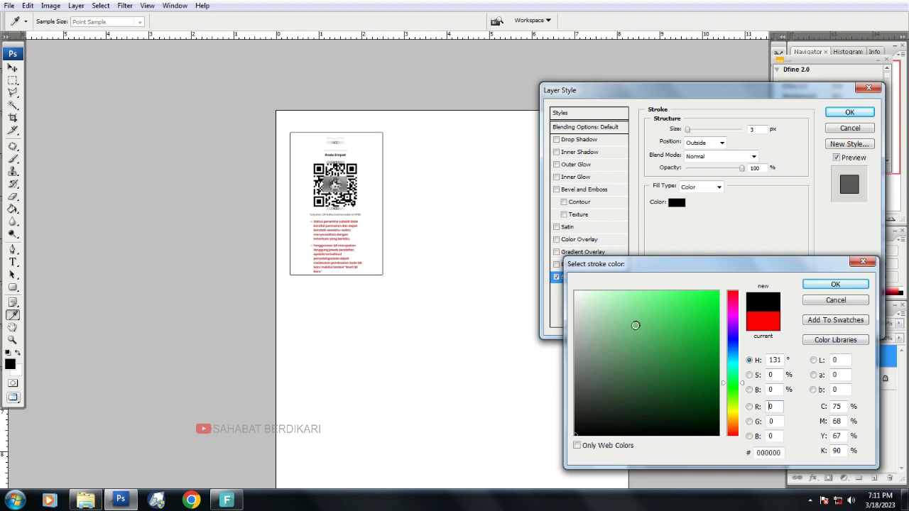
{"action": "mouse_move", "coordinate": [635, 325]}
{"action": "left_mouse_down"}
{"action": "mouse_move", "coordinate": [580, 297]}
{"action": "mouse_move", "coordinate": [692, 352]}
{"action": "mouse_move", "coordinate": [718, 311]}
{"action": "left_mouse_up"}
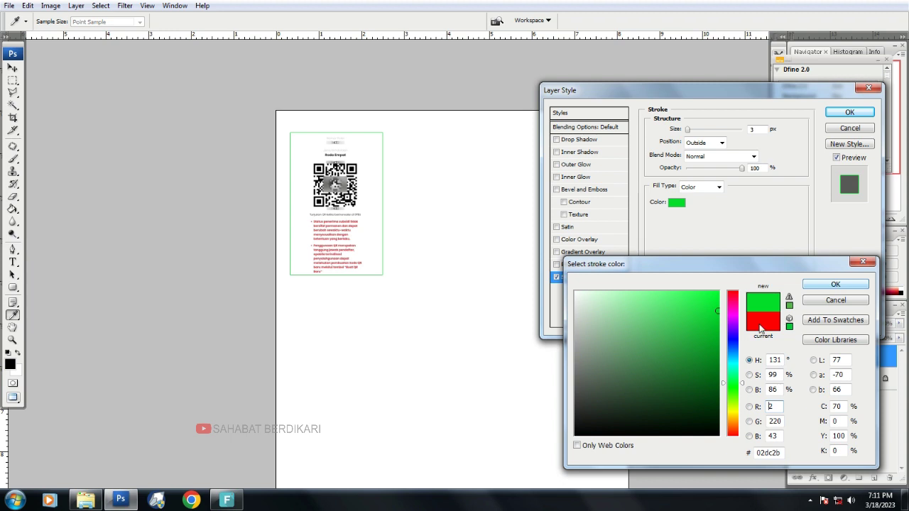
{"action": "left_click", "coordinate": [733, 297]}
{"action": "left_click_drag", "start_coordinate": [717, 305], "coordinate": [717, 292]}
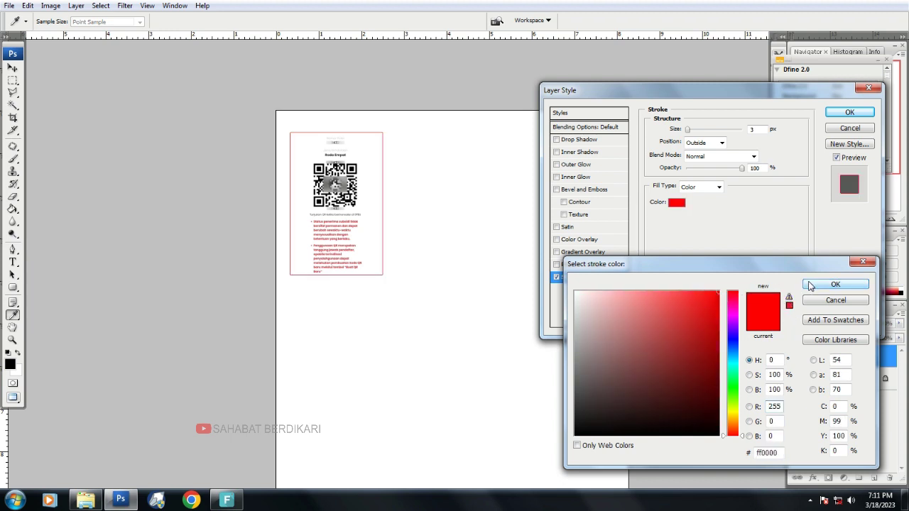
{"action": "left_click", "coordinate": [835, 284]}
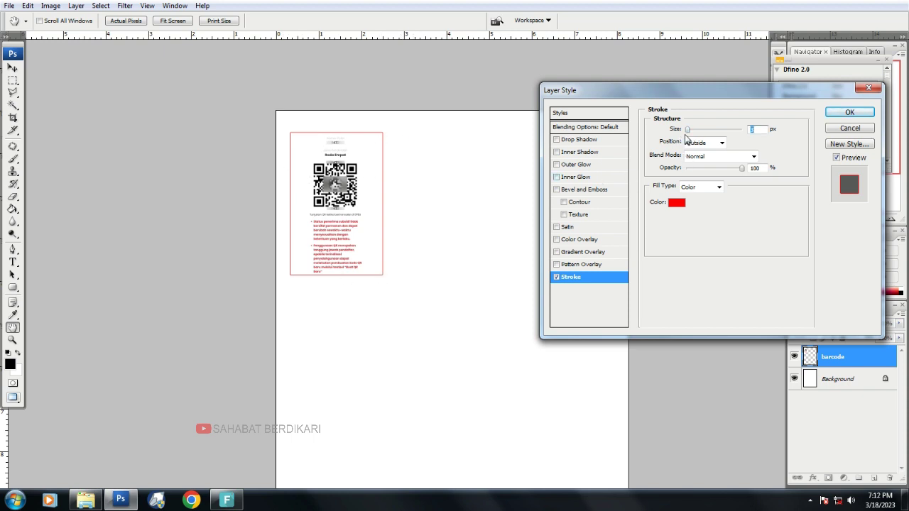
- Try thicker stroke sizes, settle on a slightly thicker red border under 10 px, and apply the layer style
{"action": "key", "text": "Up"}
{"action": "key", "text": "Up"}
{"action": "key", "text": "Up"}
{"action": "key", "text": "Up"}
{"action": "key", "text": "Up"}
{"action": "key", "text": "Up"}
{"action": "key", "text": "Up"}
{"action": "key", "text": "Up"}
{"action": "key", "text": "Up"}
{"action": "key", "text": "Up"}
{"action": "key", "text": "Up"}
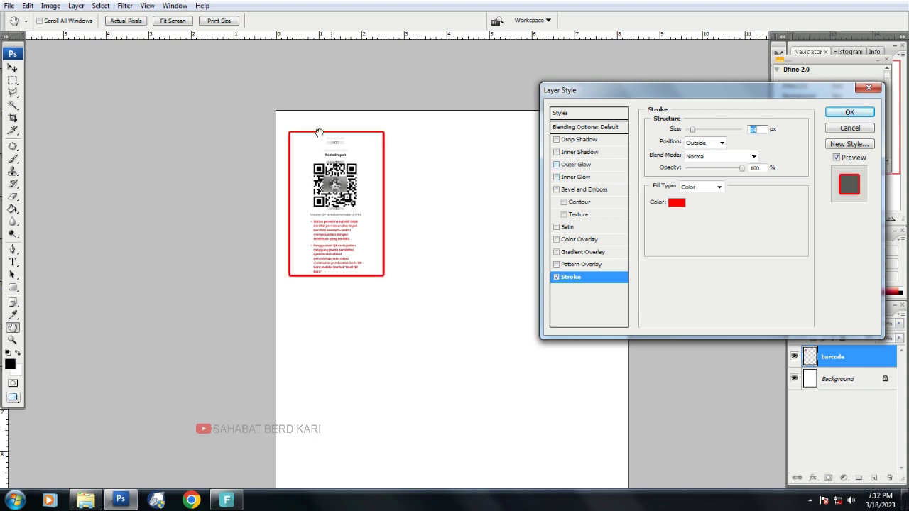
{"action": "key", "text": "Up"}
{"action": "key", "text": "Up"}
{"action": "key", "text": "Up"}
{"action": "key", "text": "Up"}
{"action": "key", "text": "Up"}
{"action": "key", "text": "Up"}
{"action": "key", "text": "Up"}
{"action": "key", "text": "Up"}
{"action": "key", "text": "Up"}
{"action": "key", "text": "Up"}
{"action": "key", "text": "Up"}
{"action": "key", "text": "Up"}
{"action": "key", "text": "Up"}
{"action": "key", "text": "Up"}
{"action": "key", "text": "Down"}
{"action": "key", "text": "Down"}
{"action": "key", "text": "Down"}
{"action": "key", "text": "Down"}
{"action": "key", "text": "Down"}
{"action": "key", "text": "Down"}
{"action": "key", "text": "Down"}
{"action": "key", "text": "Down"}
{"action": "key", "text": "Down"}
{"action": "key", "text": "Down"}
{"action": "key", "text": "Down"}
{"action": "key", "text": "Down"}
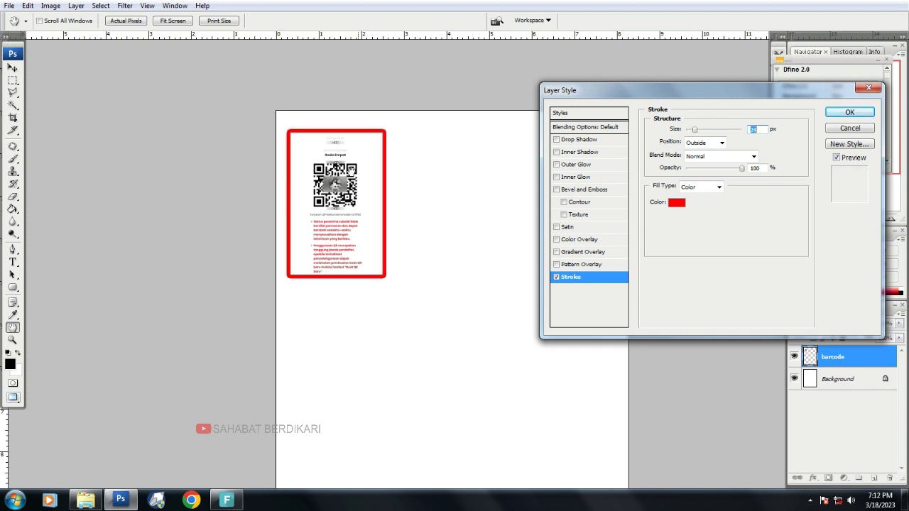
{"action": "key", "text": "Down"}
{"action": "key", "text": "Down"}
{"action": "key", "text": "Down"}
{"action": "key", "text": "Down"}
{"action": "key", "text": "Down"}
{"action": "key", "text": "Down"}
{"action": "key", "text": "Down"}
{"action": "key", "text": "Down"}
{"action": "key", "text": "Down"}
{"action": "key", "text": "Down"}
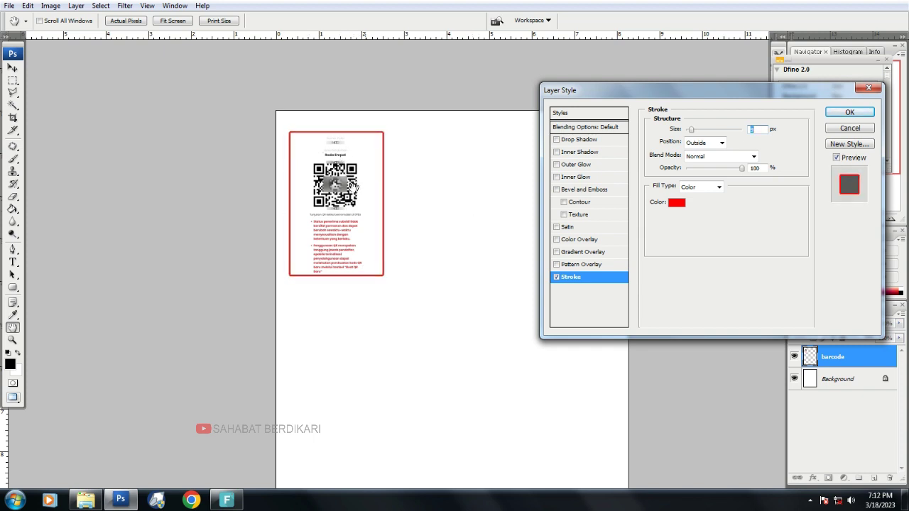
{"action": "left_click", "coordinate": [850, 113]}
- Open the print settings for the A4 page and choose the EPSON L3110 Series as the printer
{"action": "left_click", "coordinate": [396, 224], "text": "alt"}
{"action": "left_click_drag", "start_coordinate": [391, 226], "coordinate": [349, 213]}
{"action": "left_click", "coordinate": [380, 120], "text": "ctrl"}
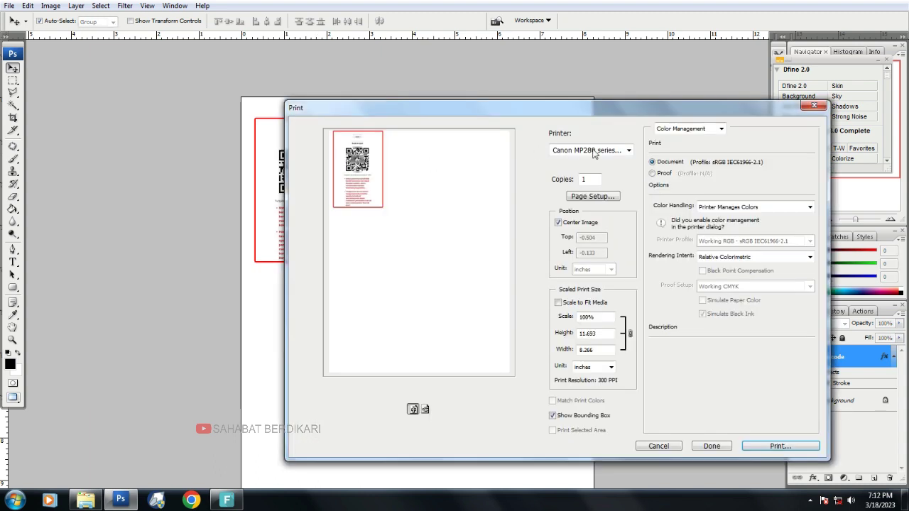
{"action": "left_click", "coordinate": [596, 150]}
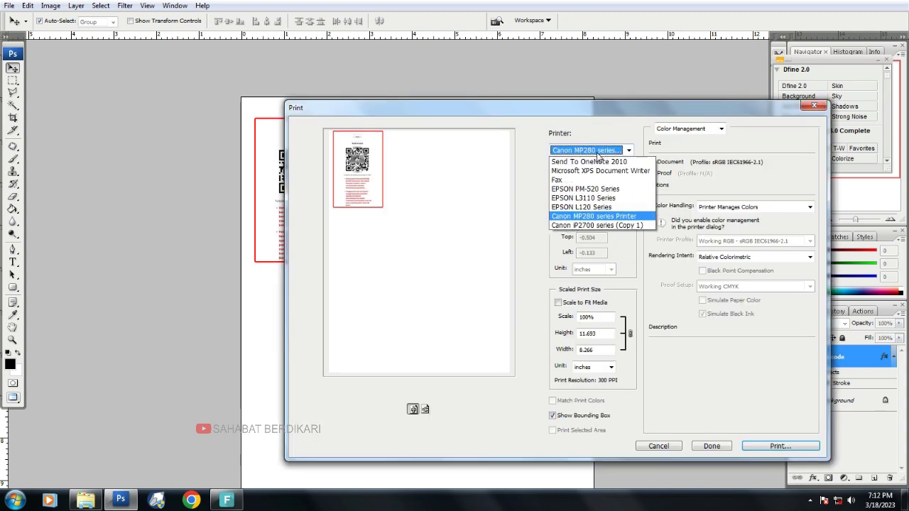
{"action": "left_click", "coordinate": [569, 198]}
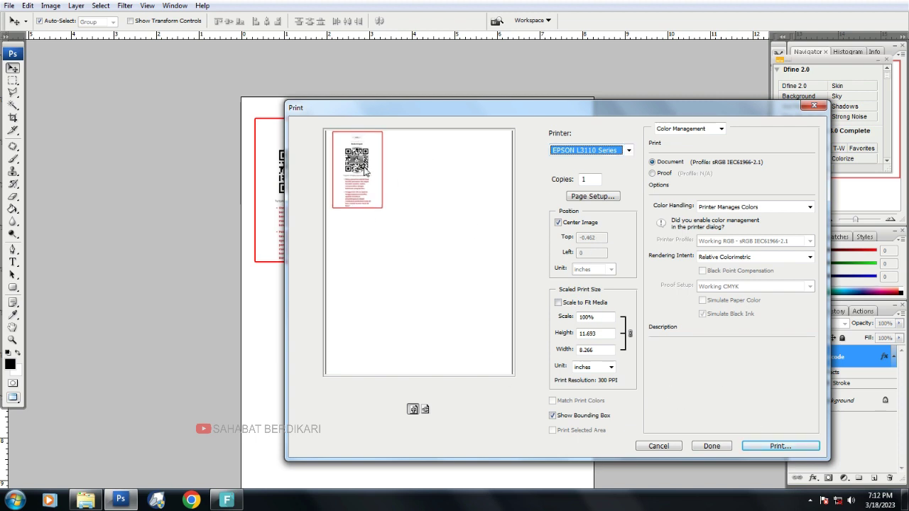
- Set the printer's document size to A4 (210 x 297 mm) in the page setup and close the print settings
{"action": "left_click", "coordinate": [605, 198]}
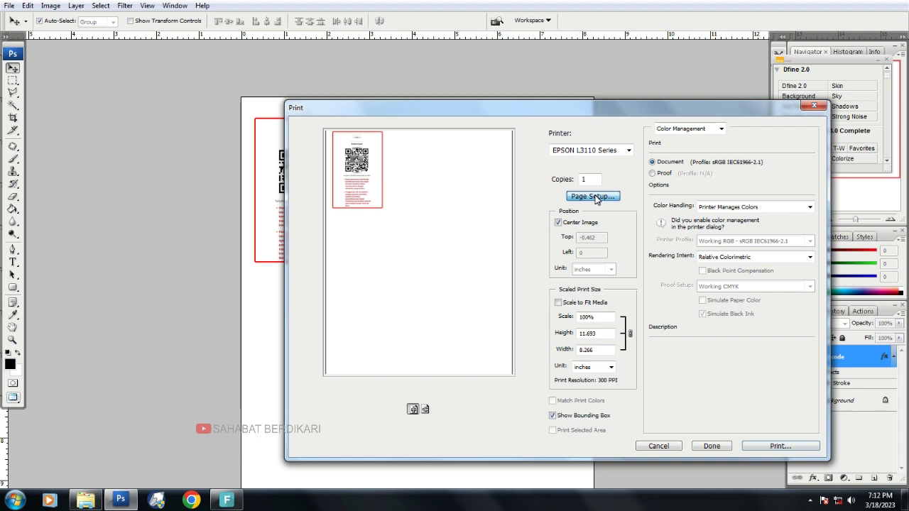
{"action": "left_click", "coordinate": [505, 171]}
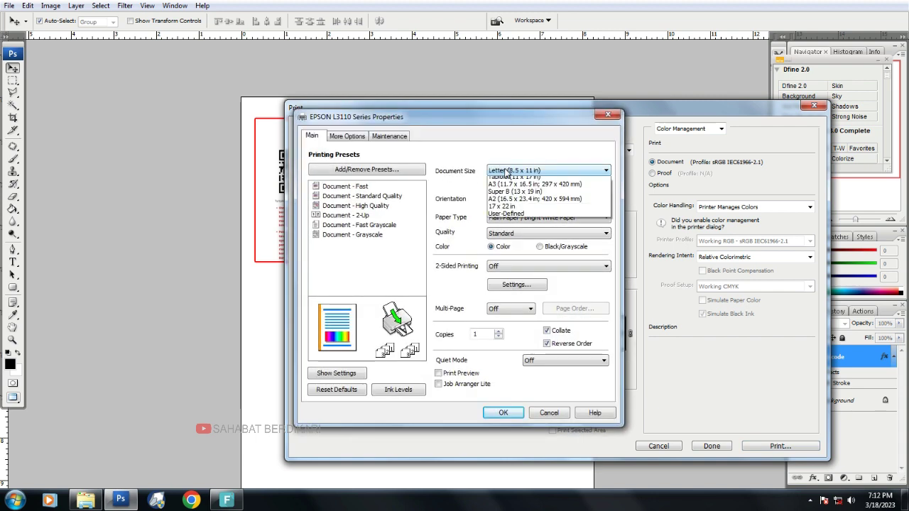
{"action": "left_click", "coordinate": [507, 181]}
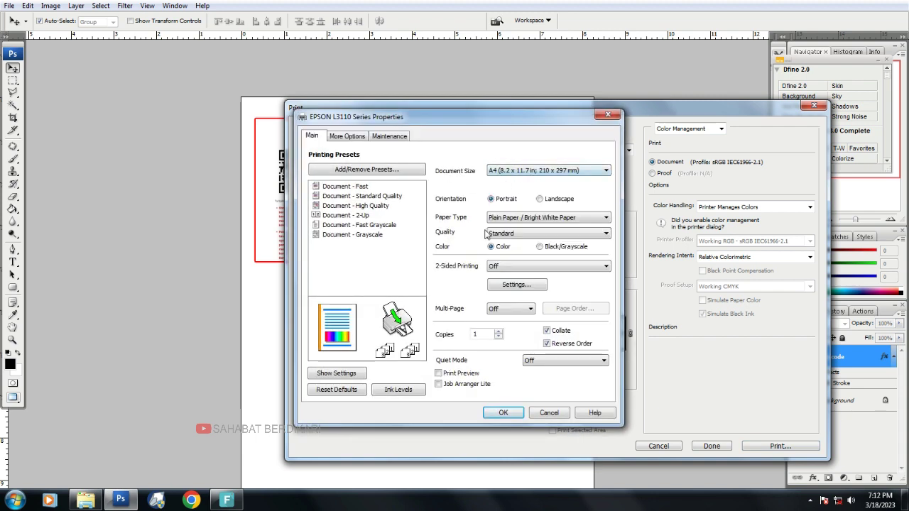
{"action": "left_click", "coordinate": [512, 413]}
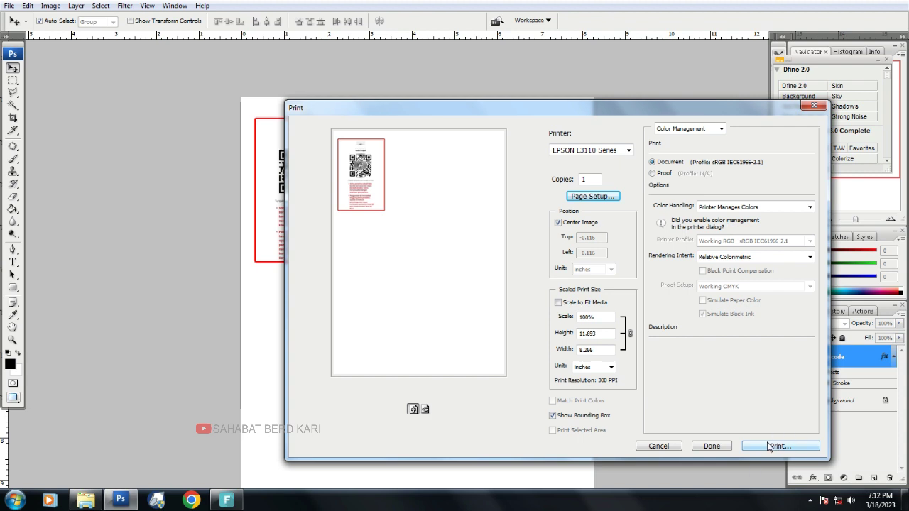
{"action": "left_click", "coordinate": [813, 105]}
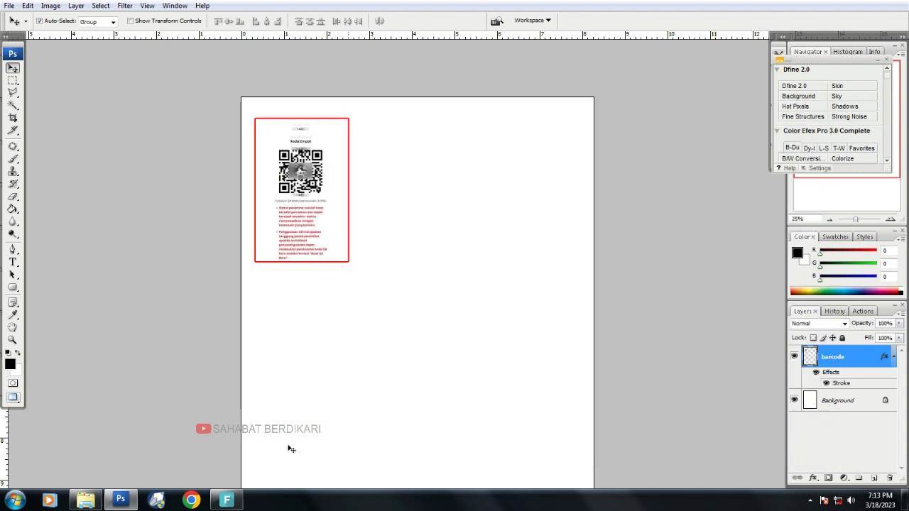
{"action": "left_click", "coordinate": [459, 351]}
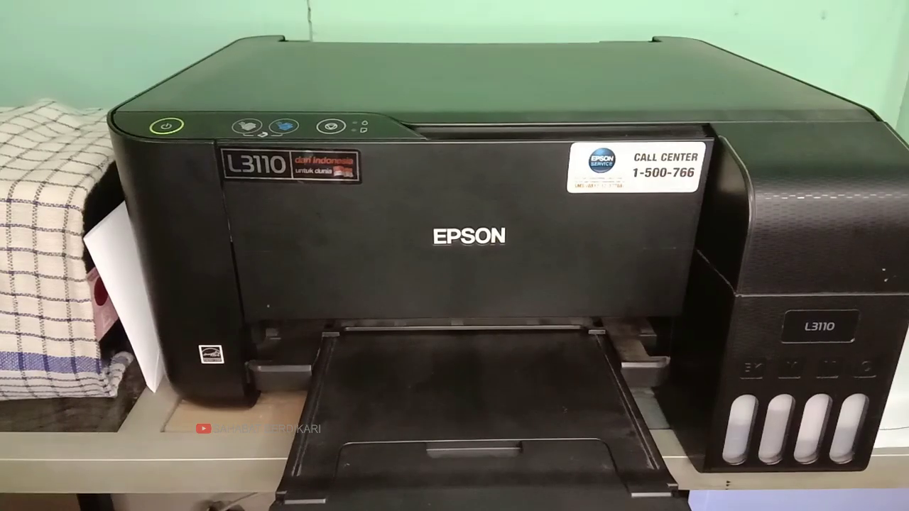